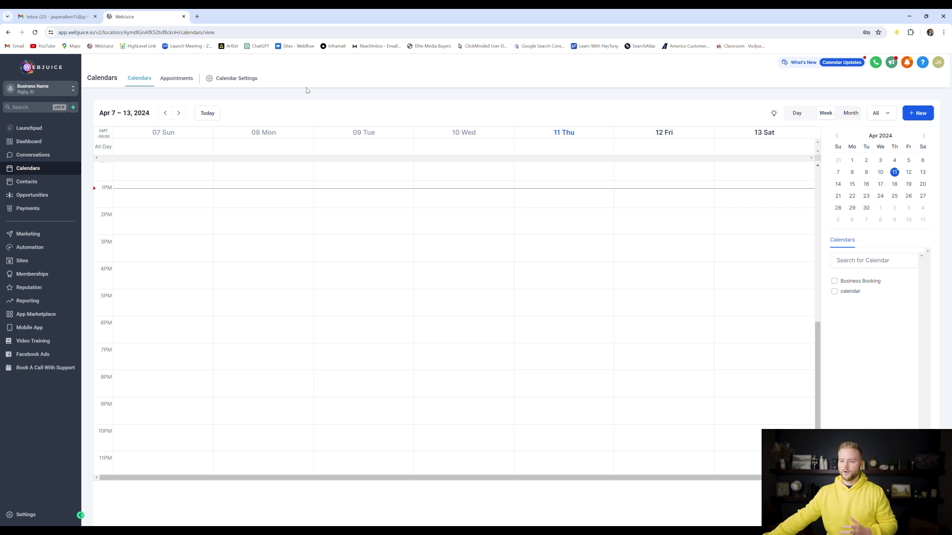
Copy the Business Booking calendar's scheduling link from its sharing options and open it in a new browser tab
click(248, 79)
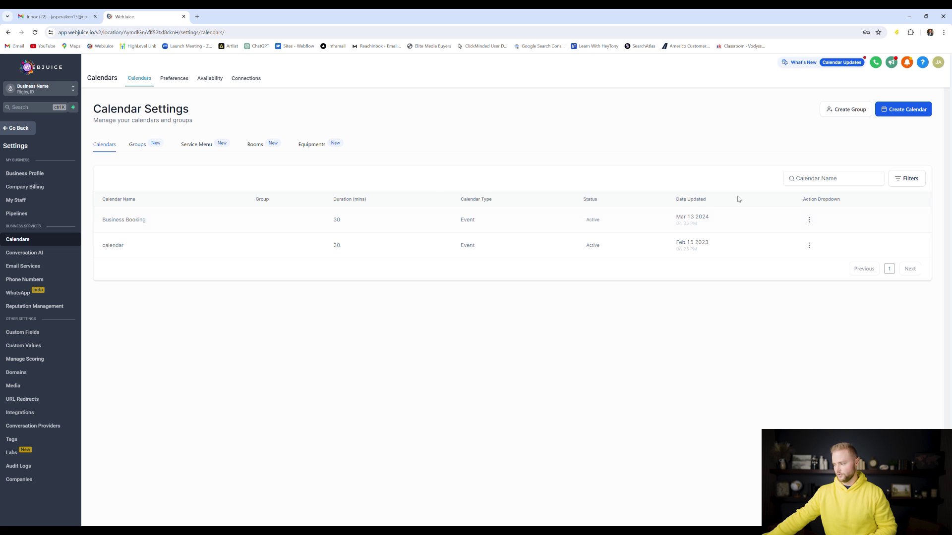
click(809, 220)
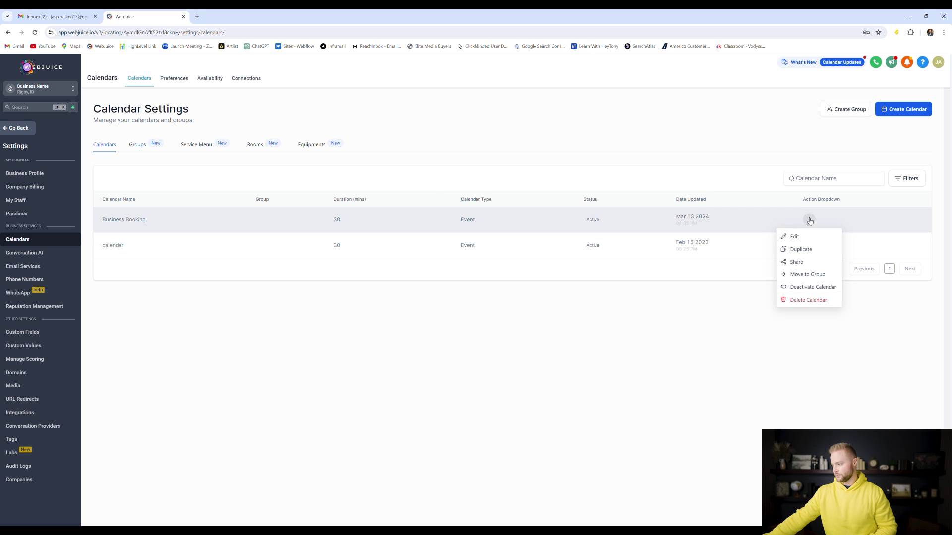
click(798, 261)
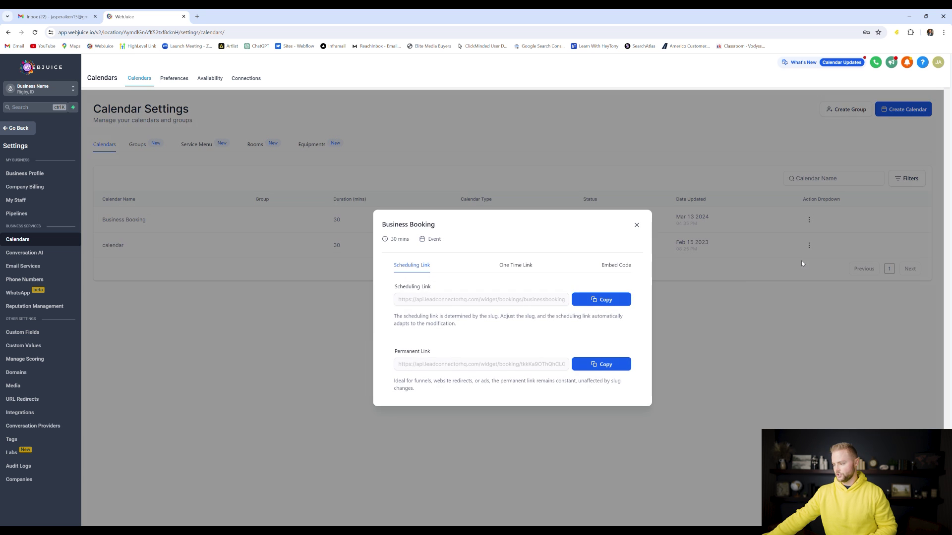
click(604, 299)
click(208, 18)
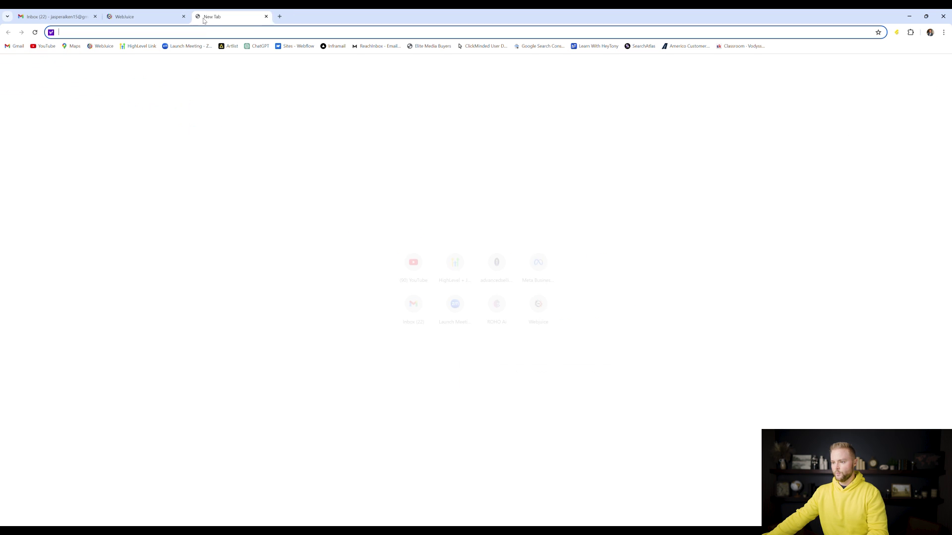
key(ctrl+v)
key(Return)
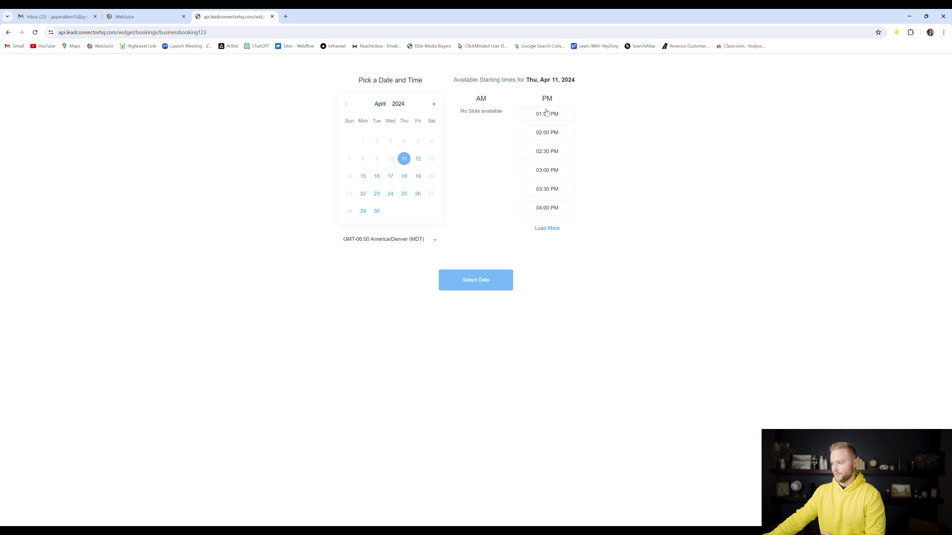
Choose the 01:30 PM slot on Thu, Apr 11, 2024 and proceed to the booking page's contact form
click(546, 114)
click(477, 278)
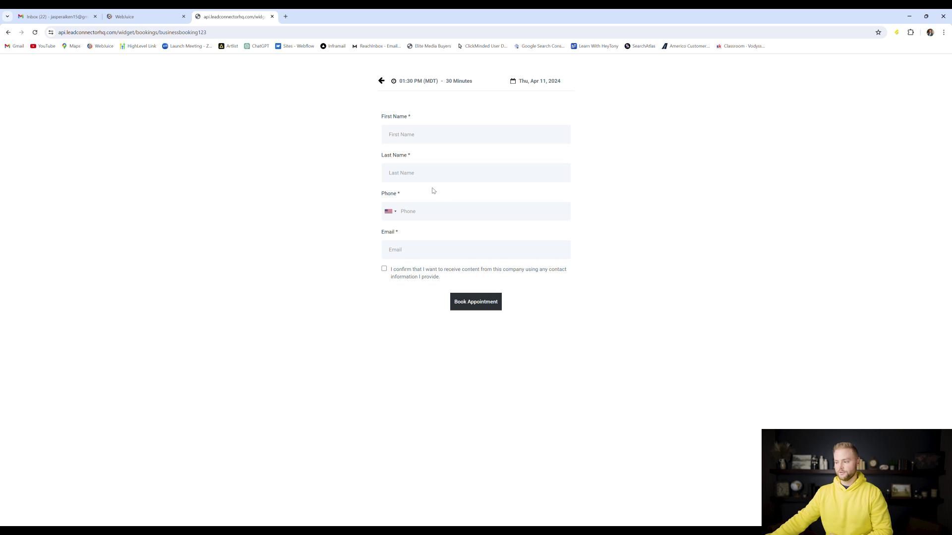
click(147, 17)
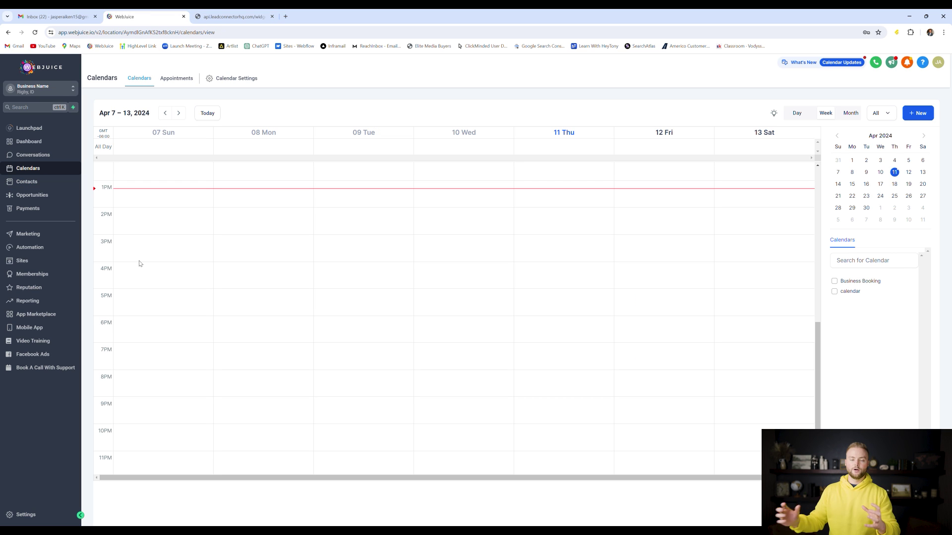
Open the Lead form in the form builder and look through its available form elements and options
click(60, 260)
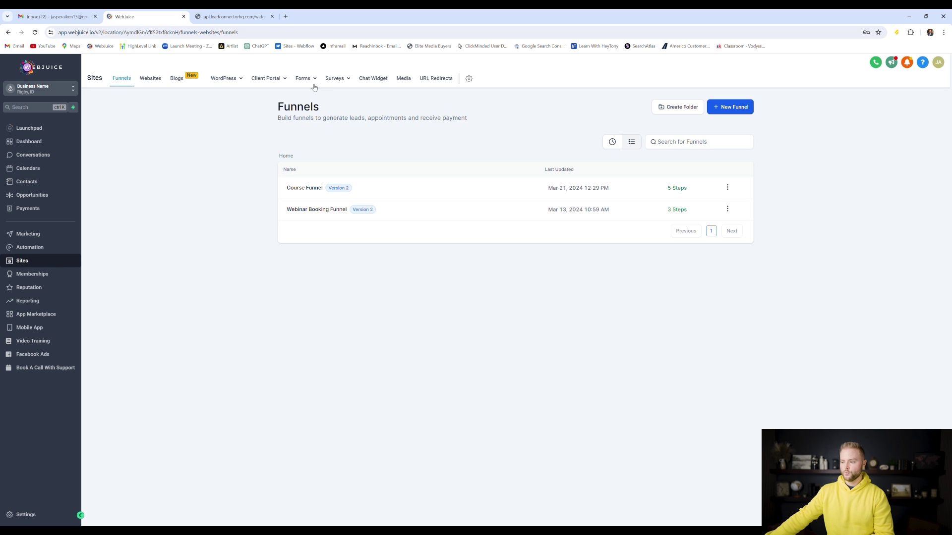
click(303, 78)
click(290, 97)
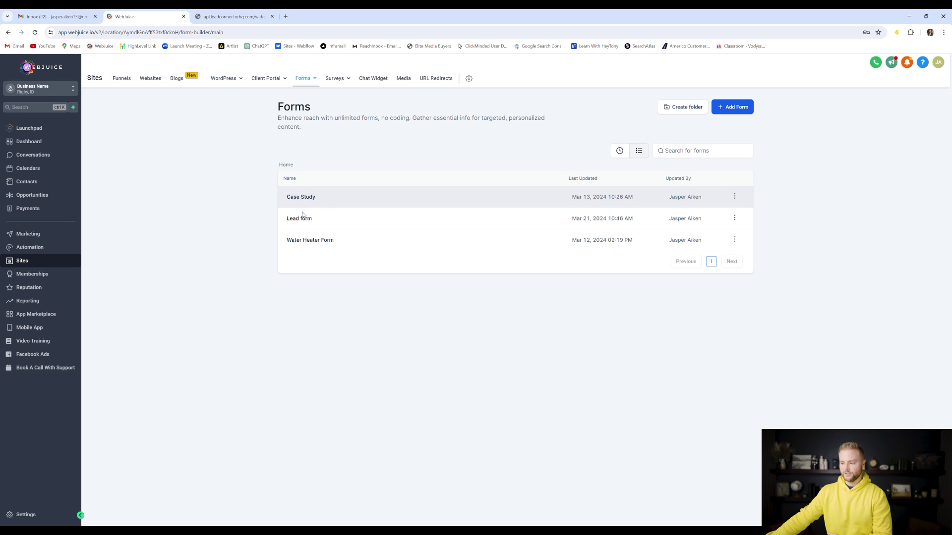
click(396, 200)
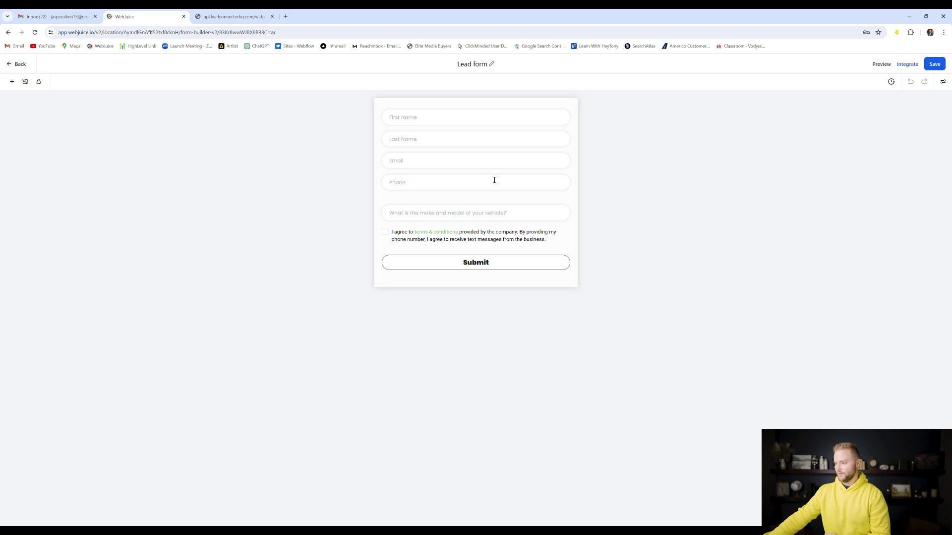
click(12, 82)
scroll(76, 184, down, 5)
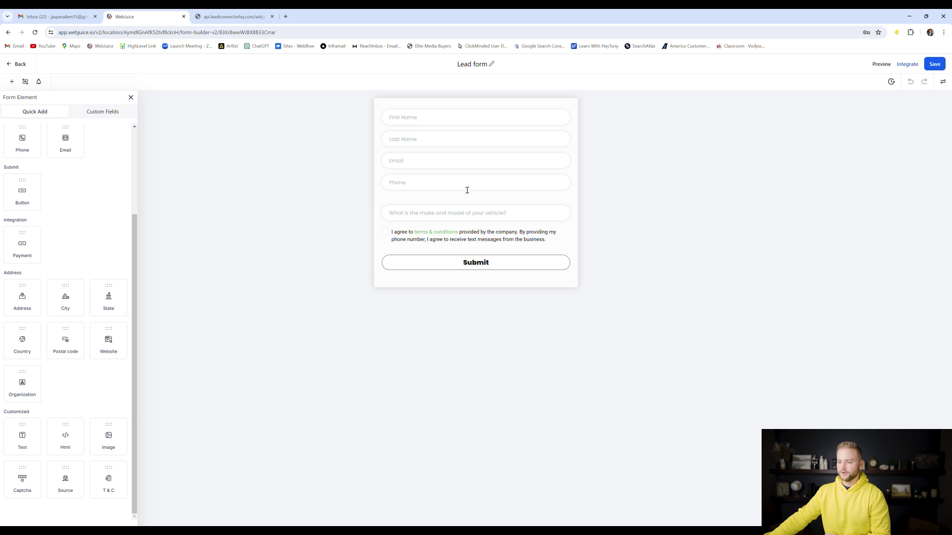
key(Escape)
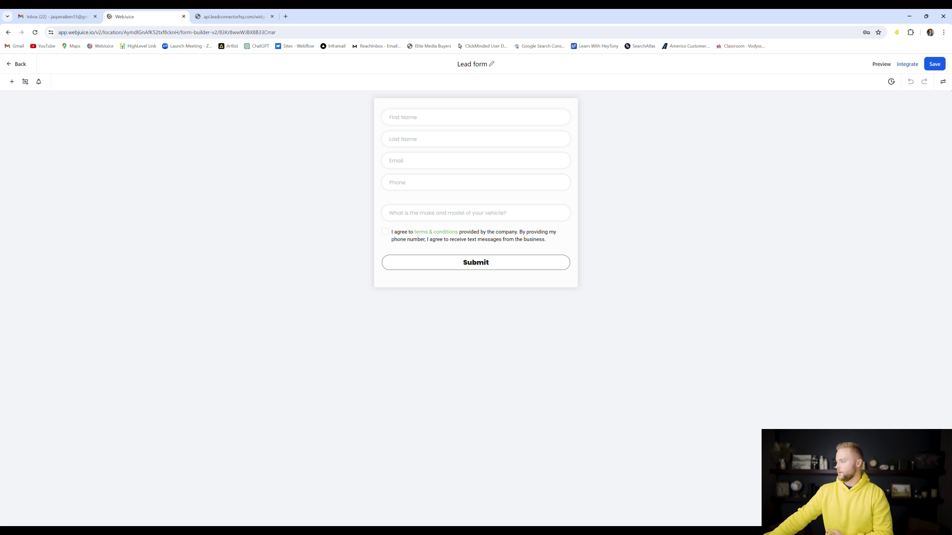
click(943, 82)
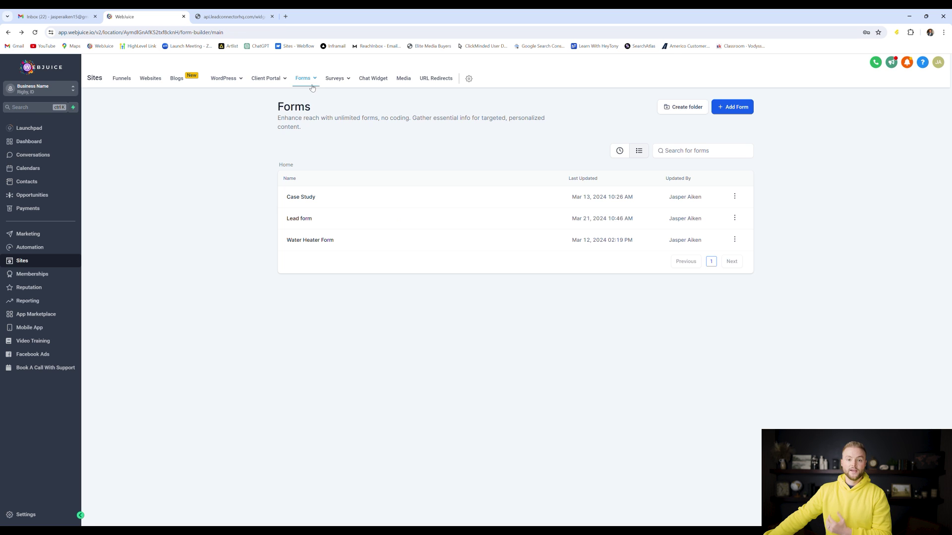
Open Survey 0 in the survey builder and add a second slide
click(345, 79)
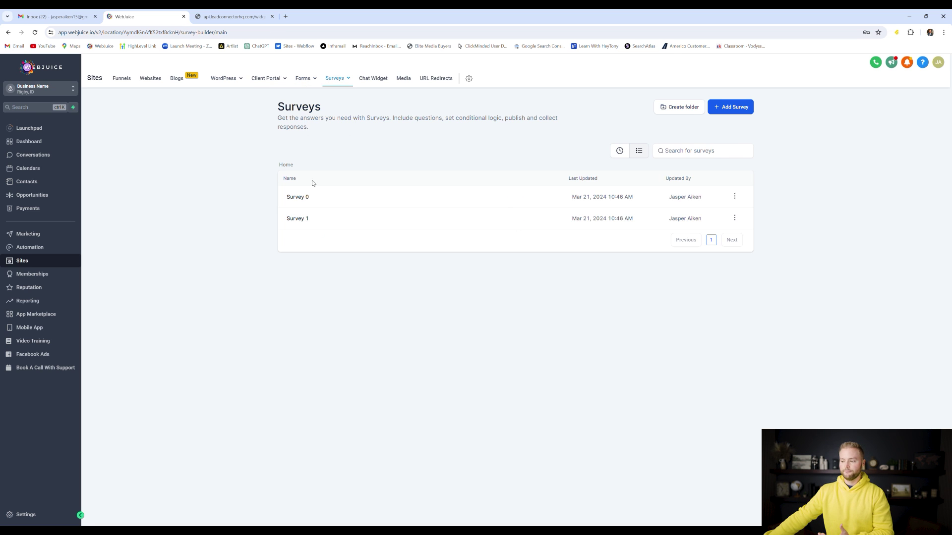
click(301, 198)
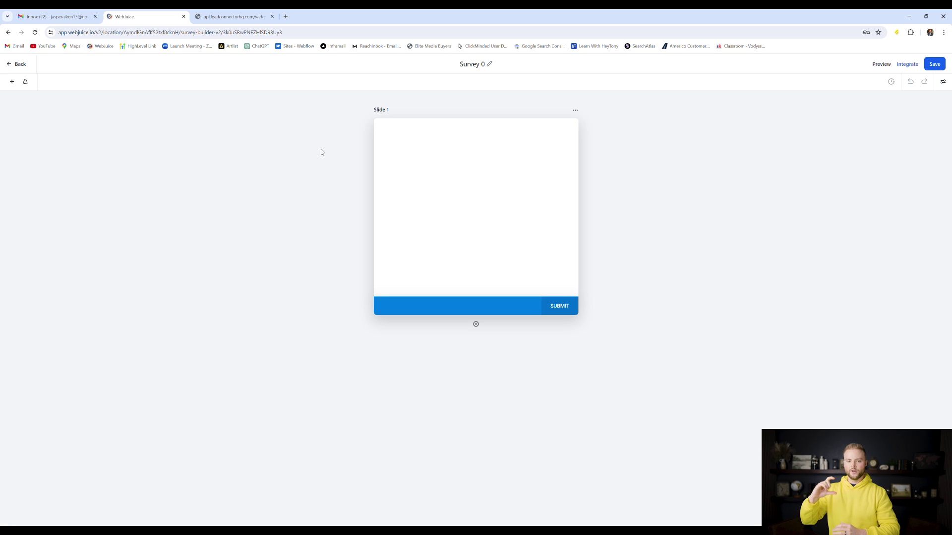
click(476, 324)
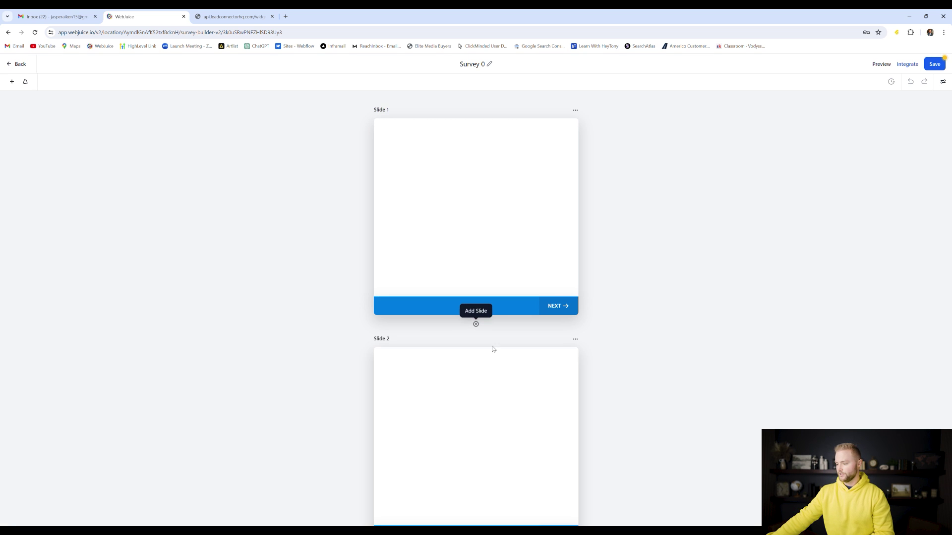
Add a Full Name field to slide 1 and a Phone field to slide 2 of the survey
click(12, 82)
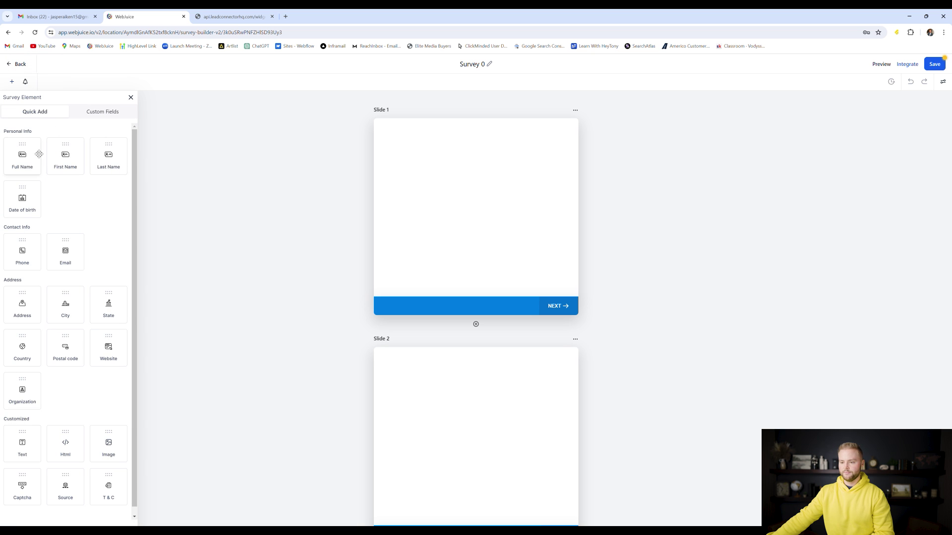
drag(272, 152, 416, 168)
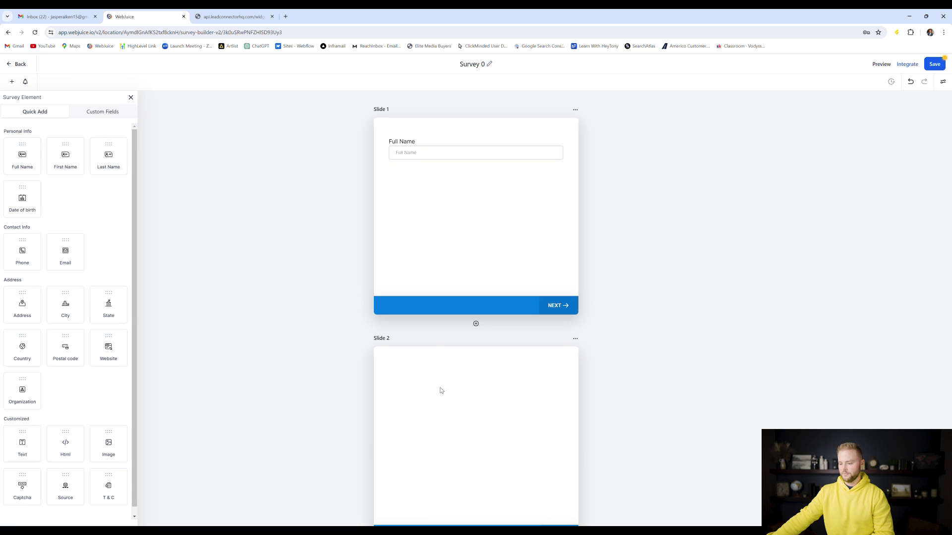
scroll(440, 389, down, 2)
drag(22, 252, 433, 293)
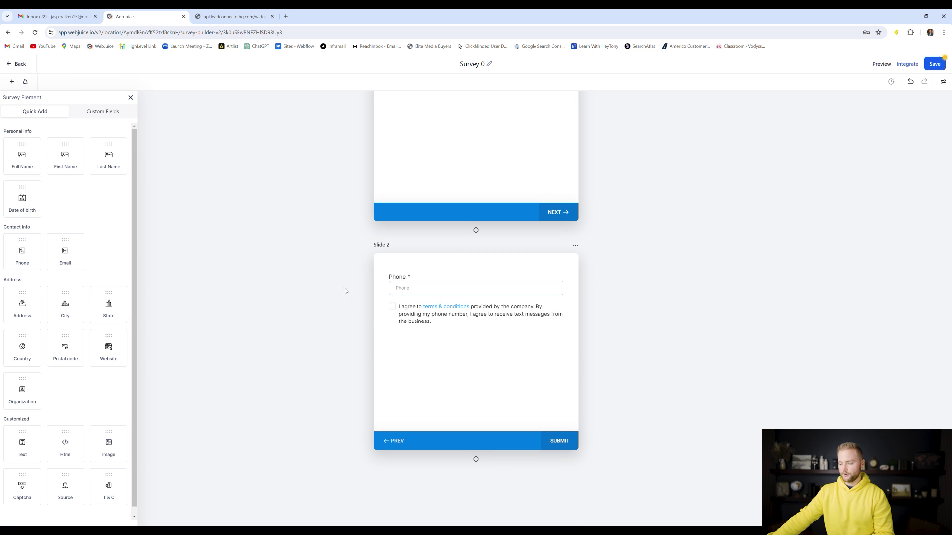
Add a third slide to the survey and place an Email field on it
click(477, 460)
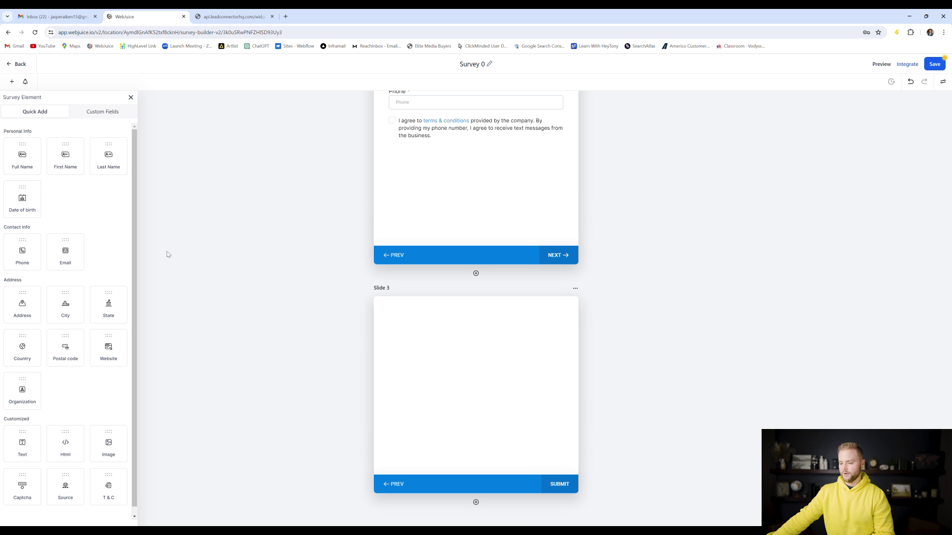
drag(80, 263, 418, 351)
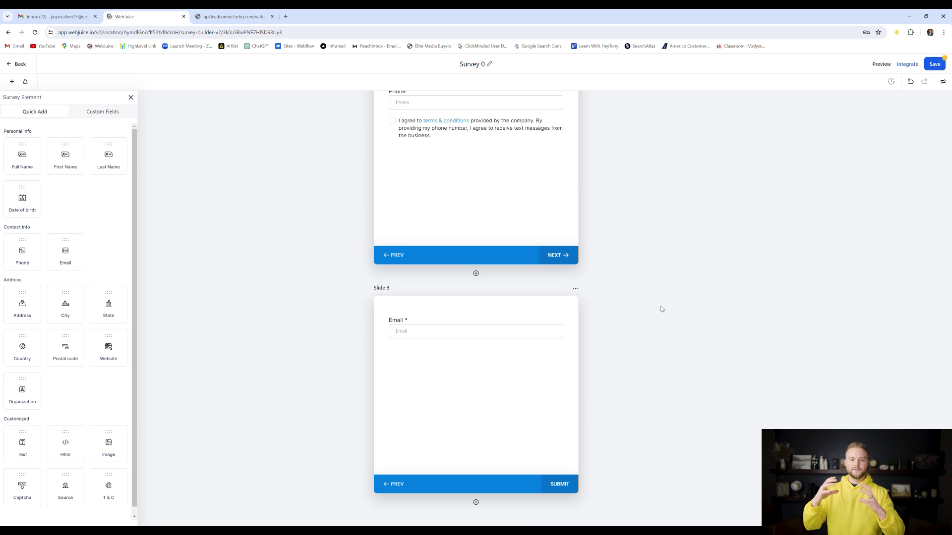
Preview the survey, filling in the full name and phone number and agreeing to the terms to reach the email slide
scroll(661, 308, up, 3)
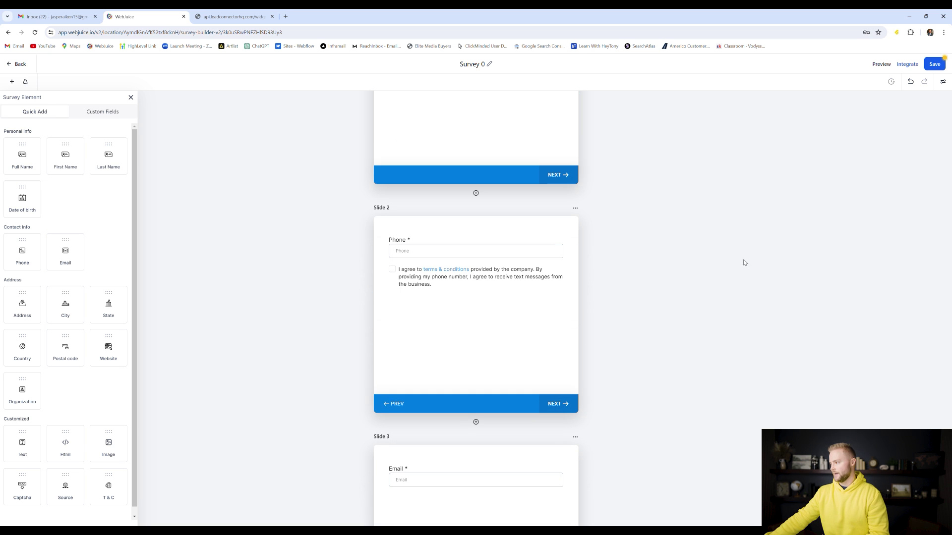
click(881, 64)
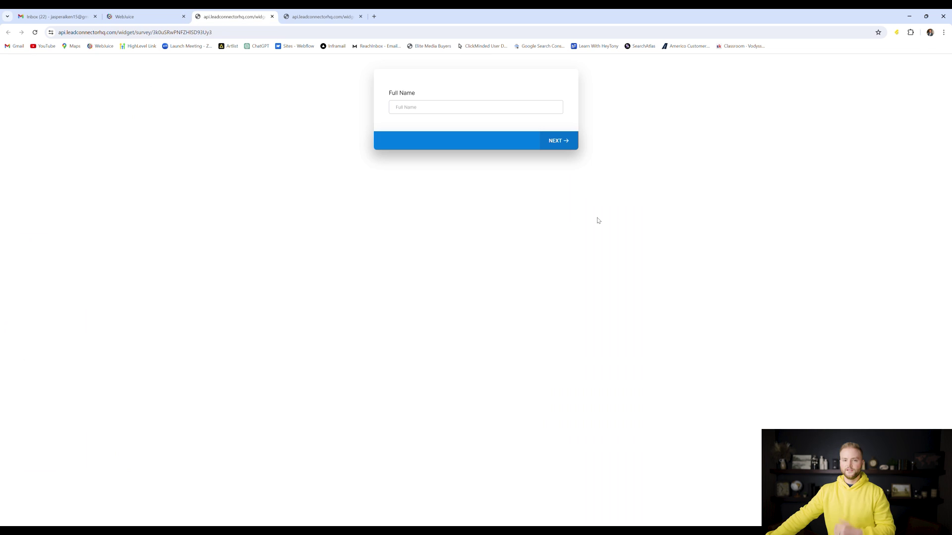
click(452, 126)
click(556, 143)
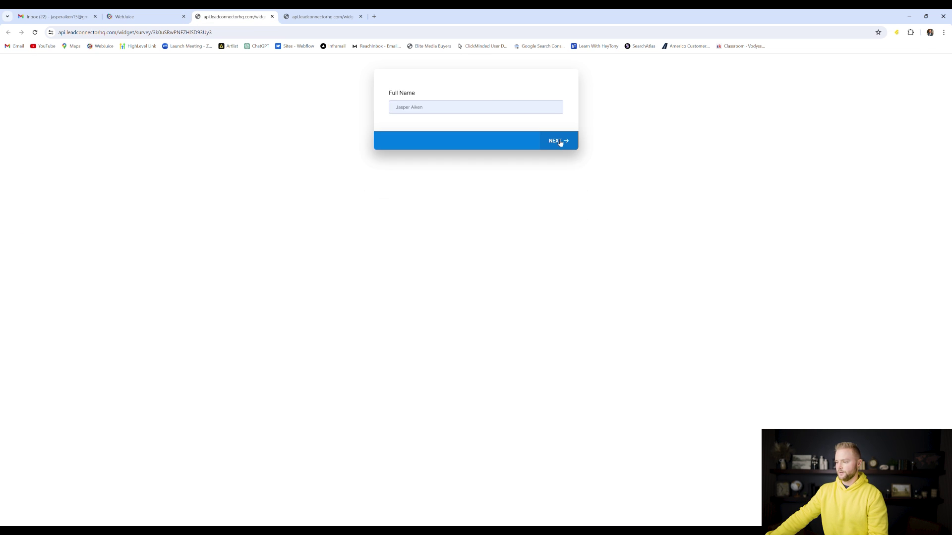
click(391, 123)
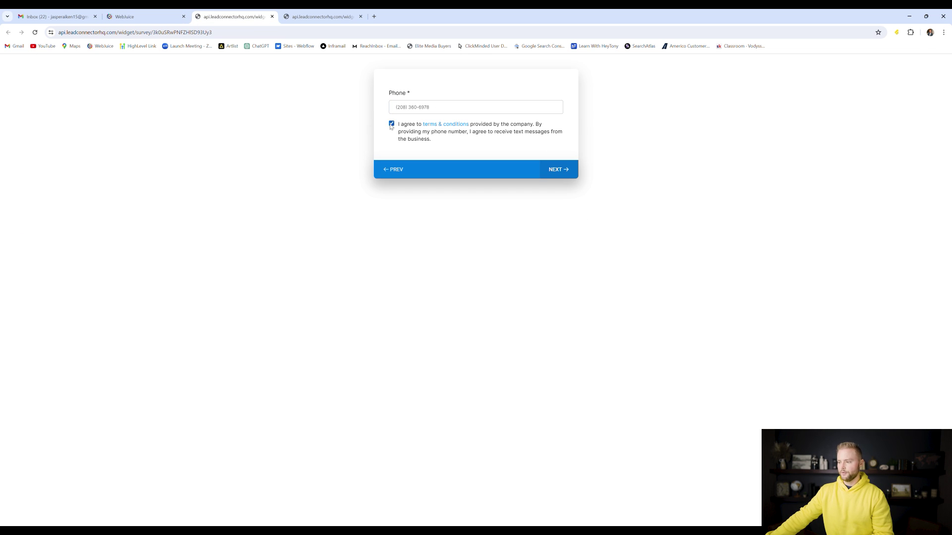
click(559, 173)
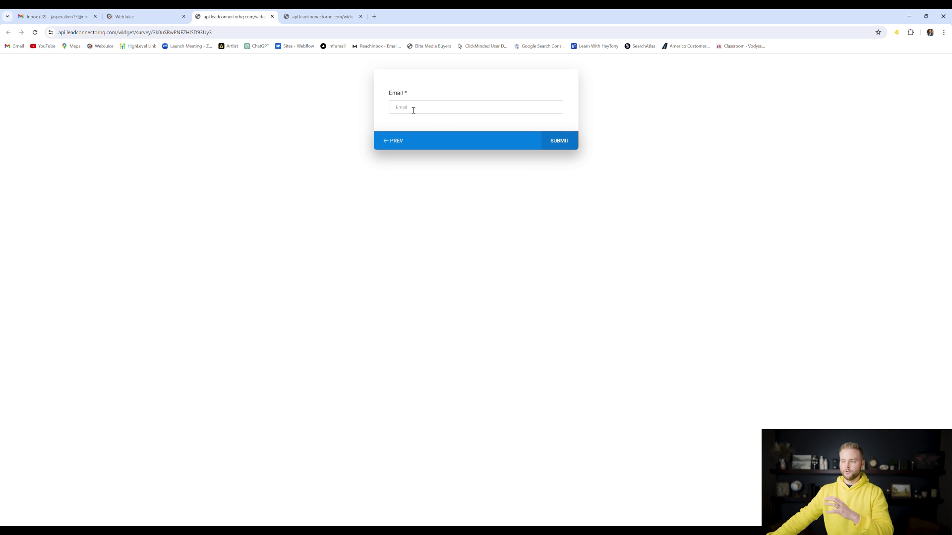
click(134, 17)
scroll(474, 204, down, 3)
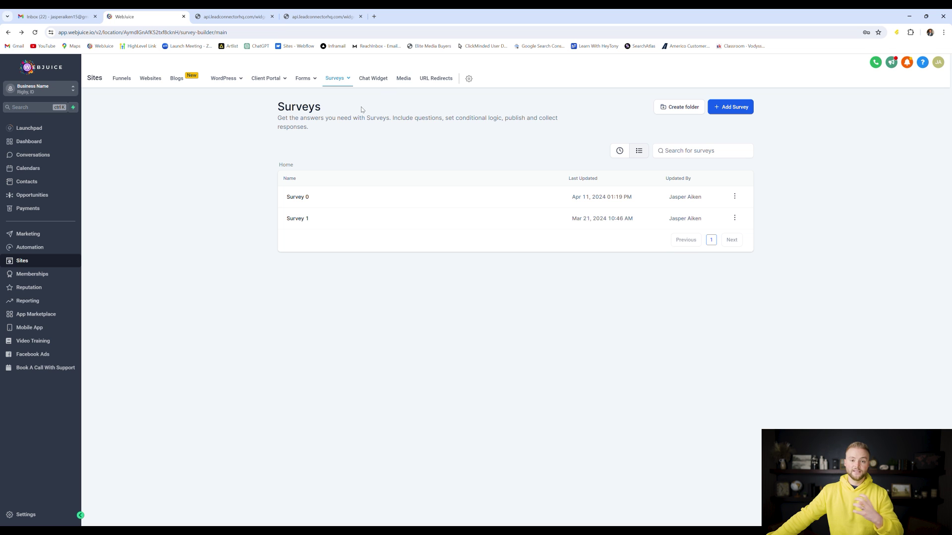
Review the website chat widget's bubble and chat type settings, and add the email field to its widget window
click(374, 79)
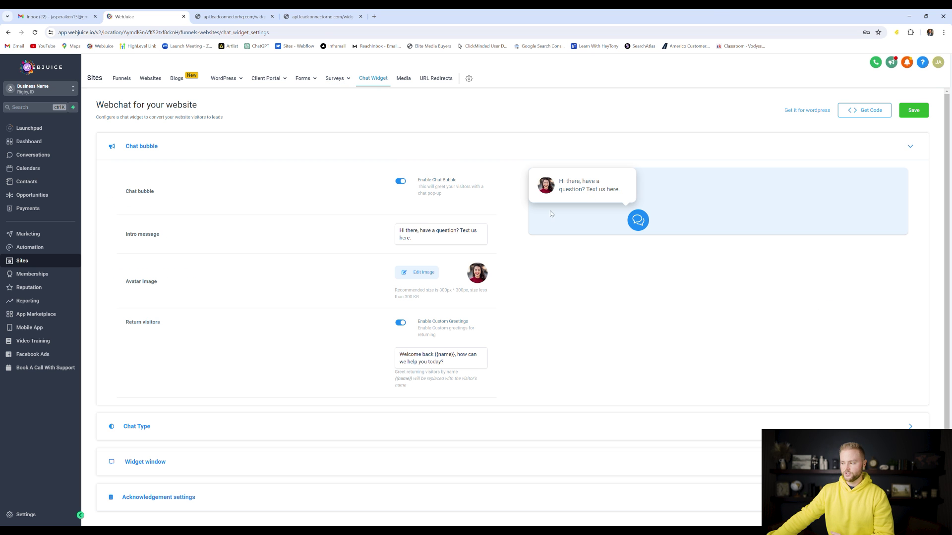
scroll(526, 238, down, 1)
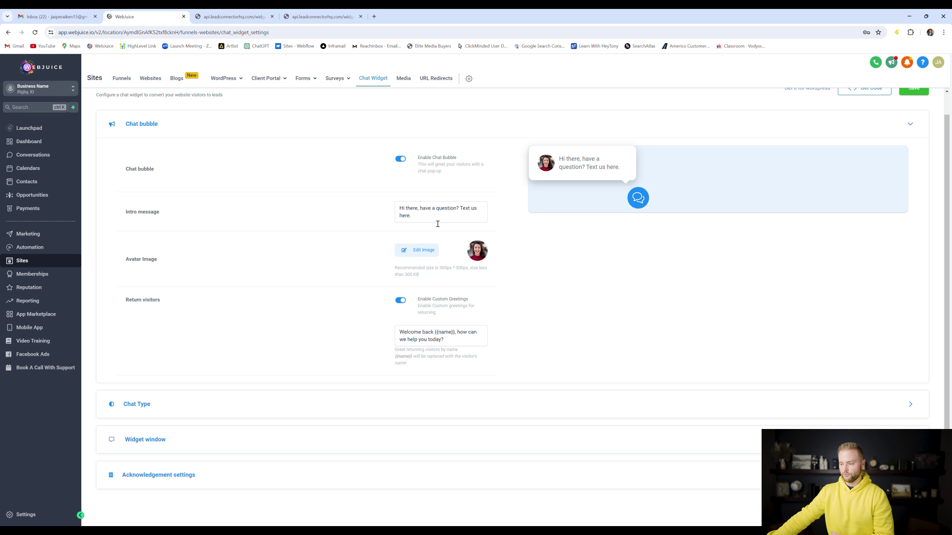
click(154, 405)
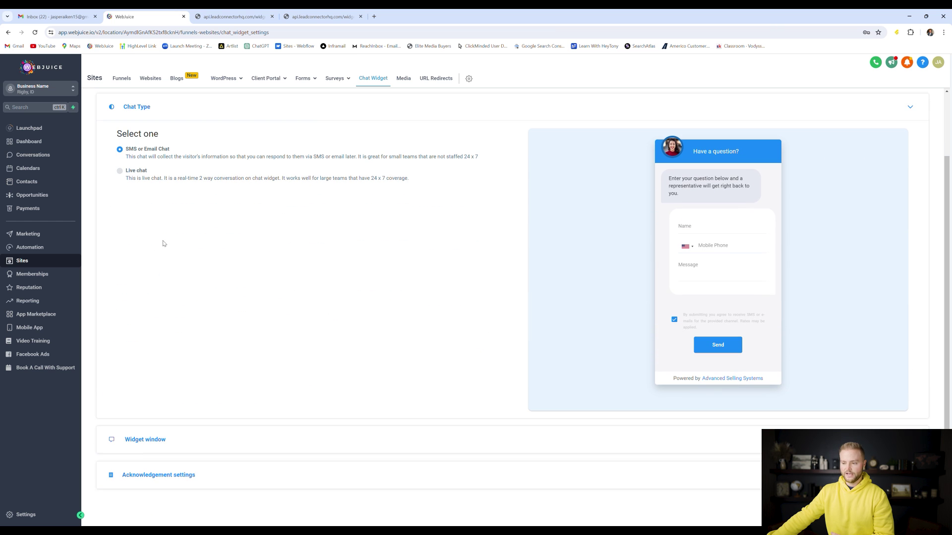
click(158, 440)
scroll(333, 273, down, 2)
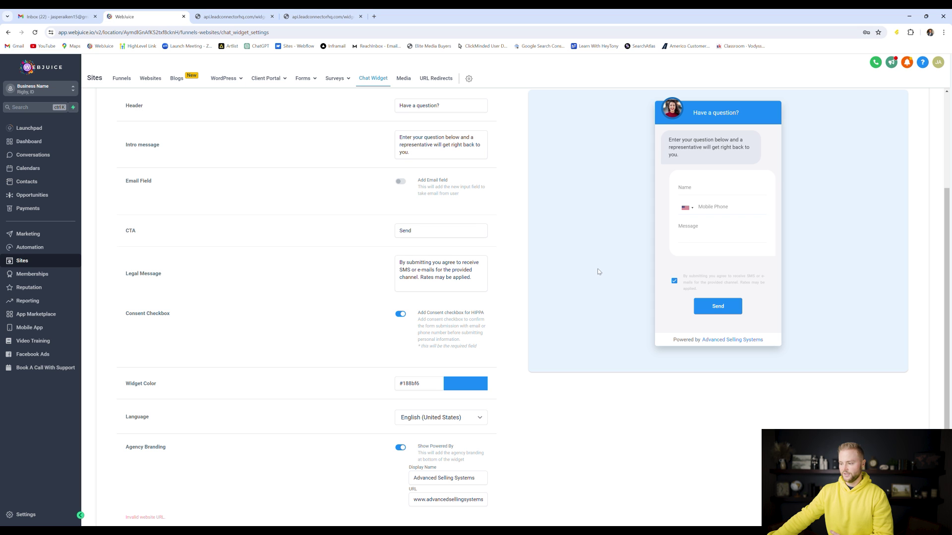
click(400, 182)
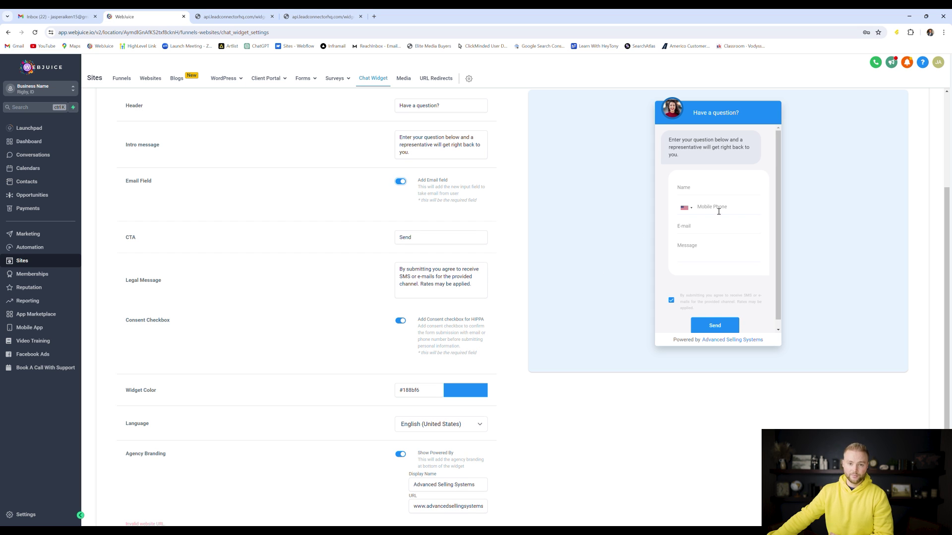
scroll(715, 217, down, 2)
scroll(547, 187, up, 2)
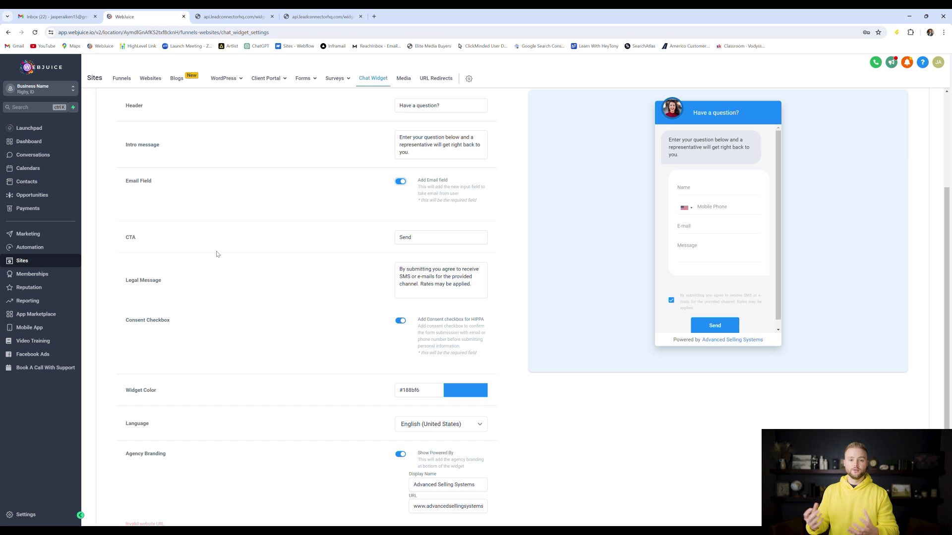
Open the Travel Consultant website's list of pages
click(155, 84)
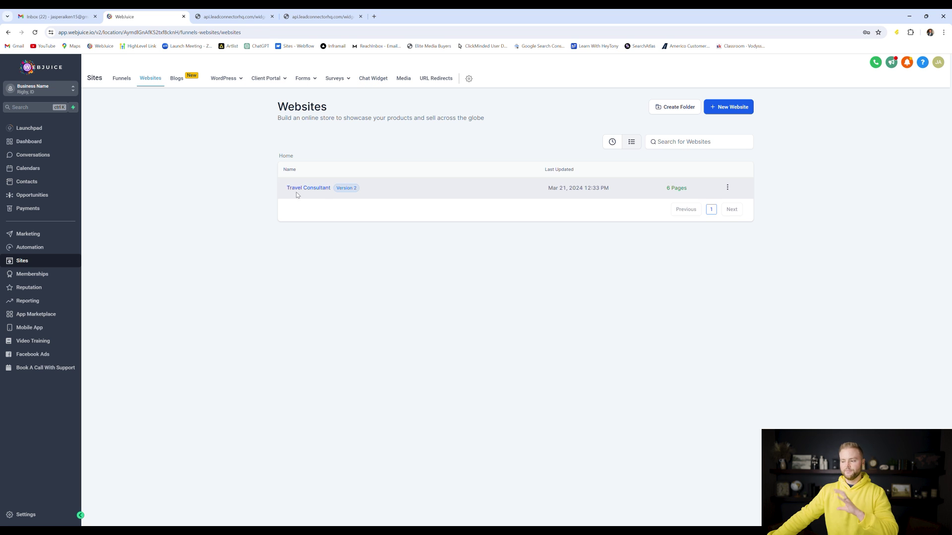
click(312, 192)
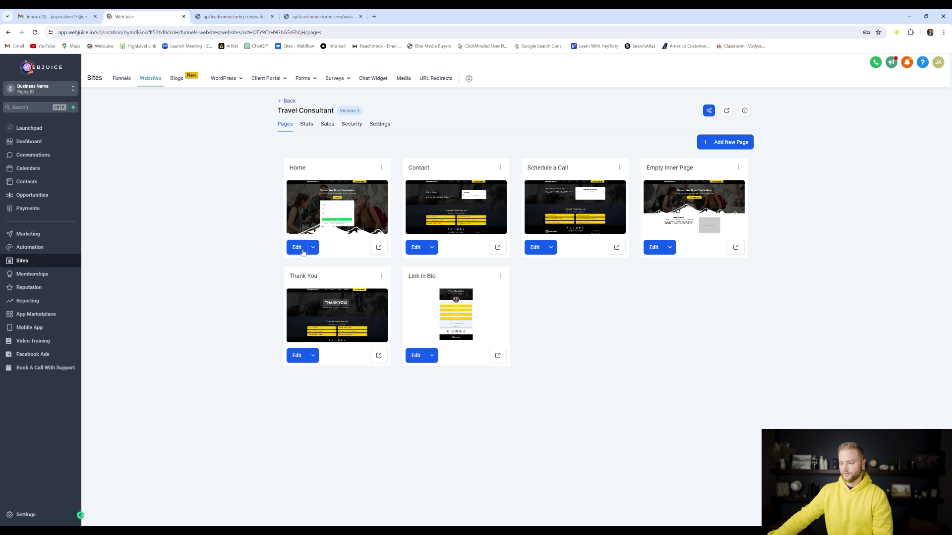
Open the Home page for editing and add a one-column row under the Book Now button containing a 1 Step Order element
click(353, 197)
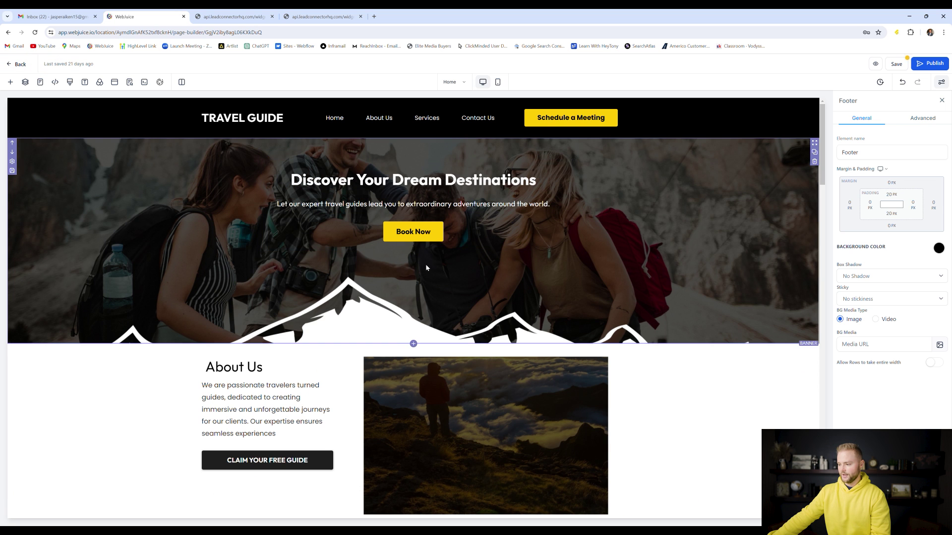
click(413, 251)
click(99, 141)
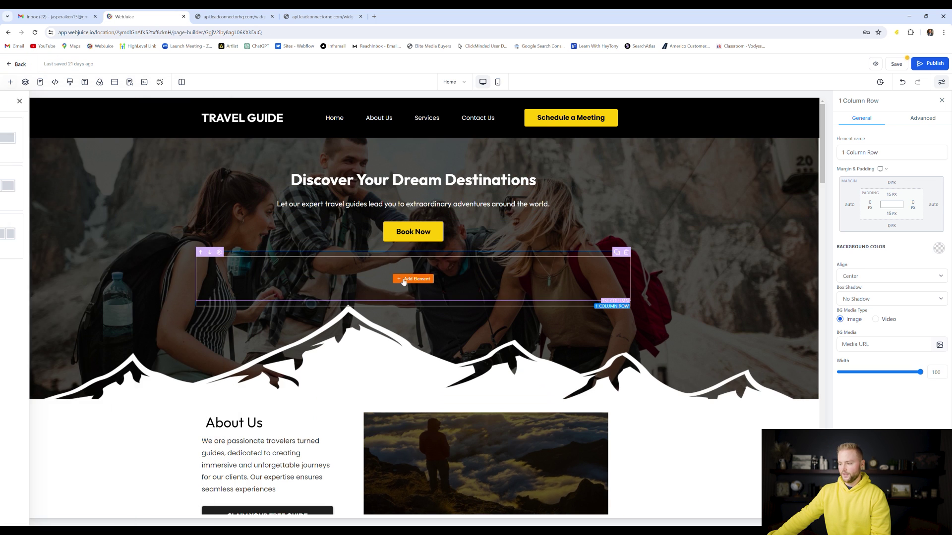
click(413, 279)
scroll(107, 260, down, 10)
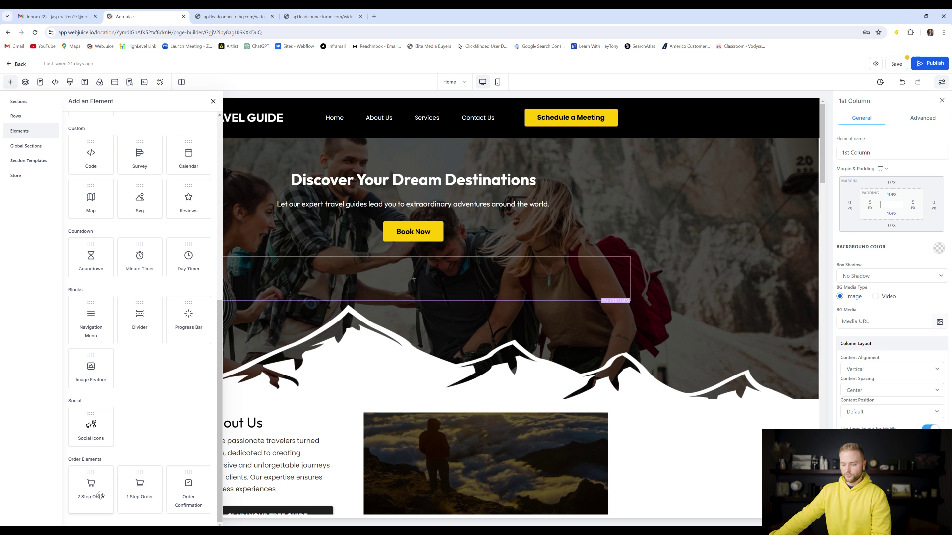
drag(140, 486, 351, 252)
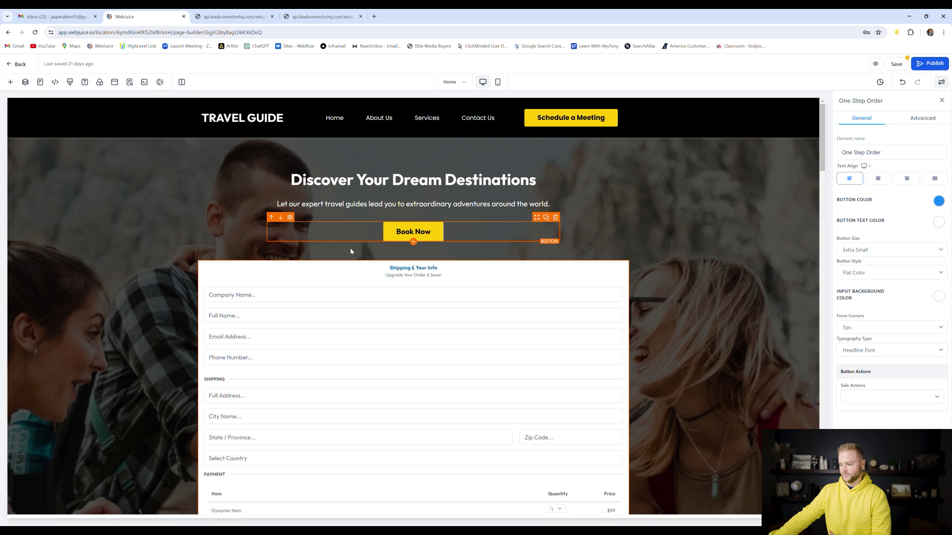
Review the One Step Order form's fields and set its Toggle Shipping option to Hide Shipping
scroll(351, 251, down, 3)
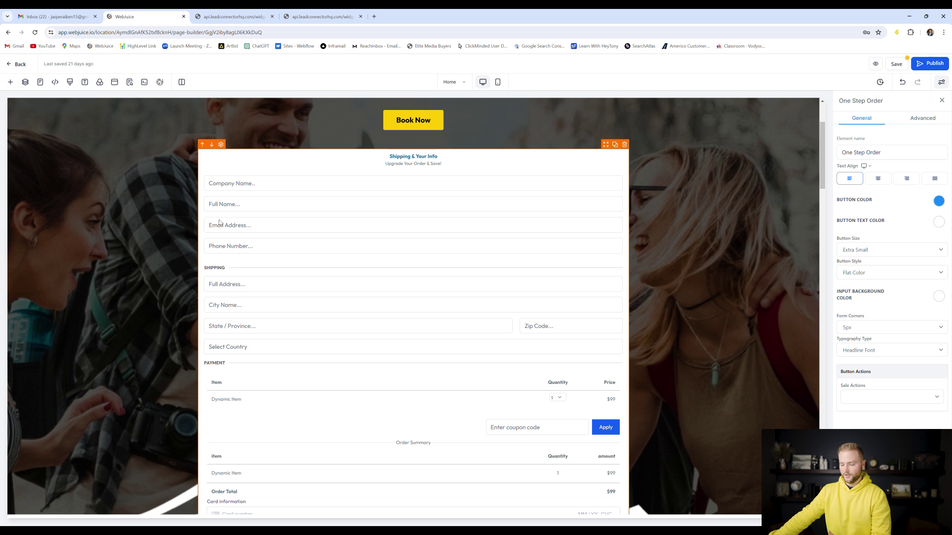
scroll(324, 233, down, 2)
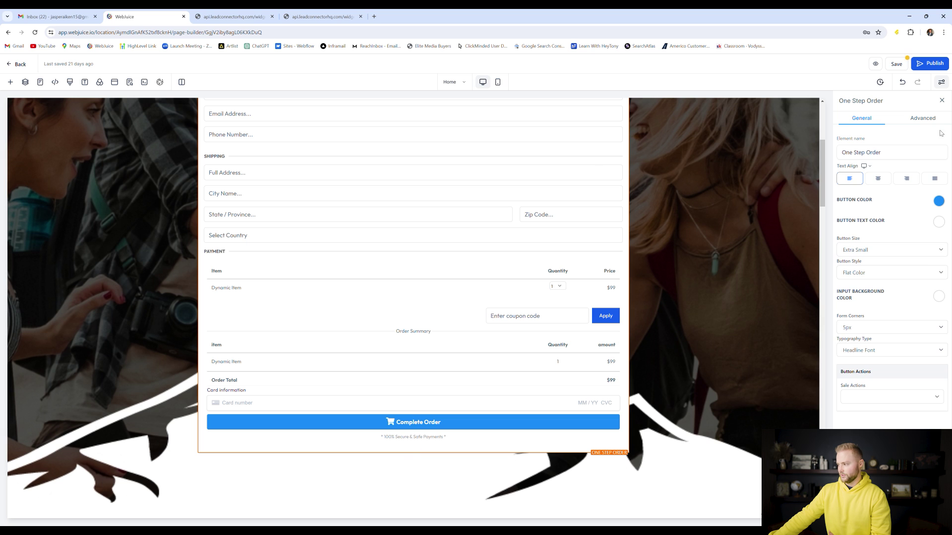
click(923, 118)
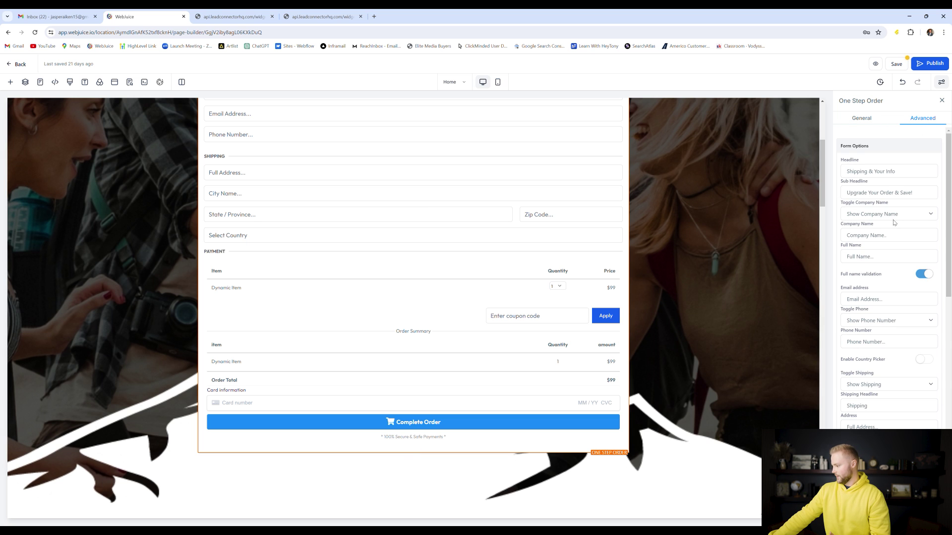
scroll(895, 222, down, 1)
scroll(898, 220, down, 1)
click(901, 310)
click(887, 327)
scroll(461, 223, up, 3)
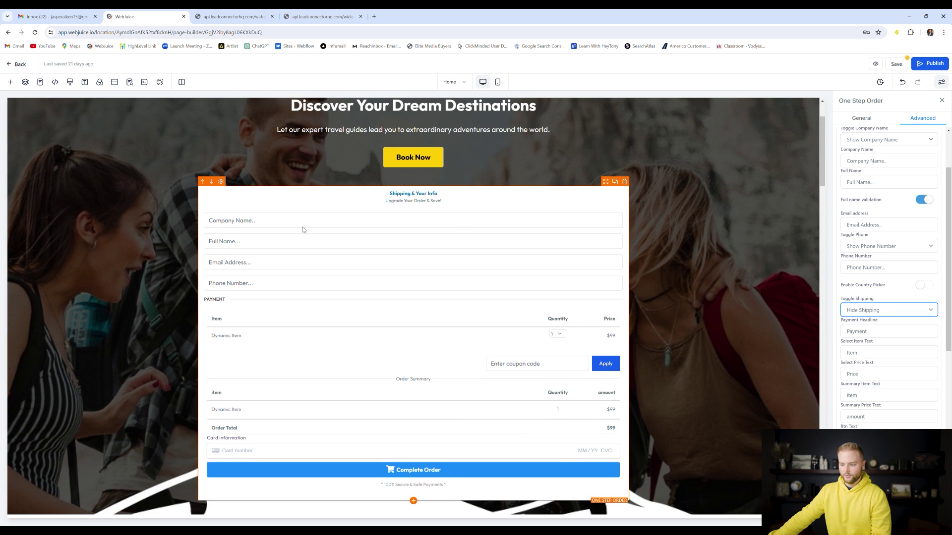
scroll(302, 273, down, 2)
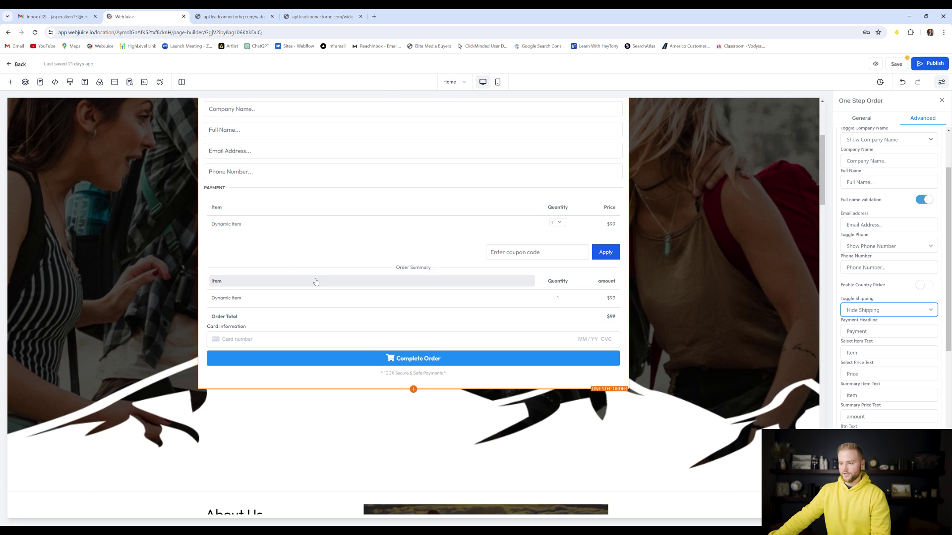
scroll(296, 195, up, 1)
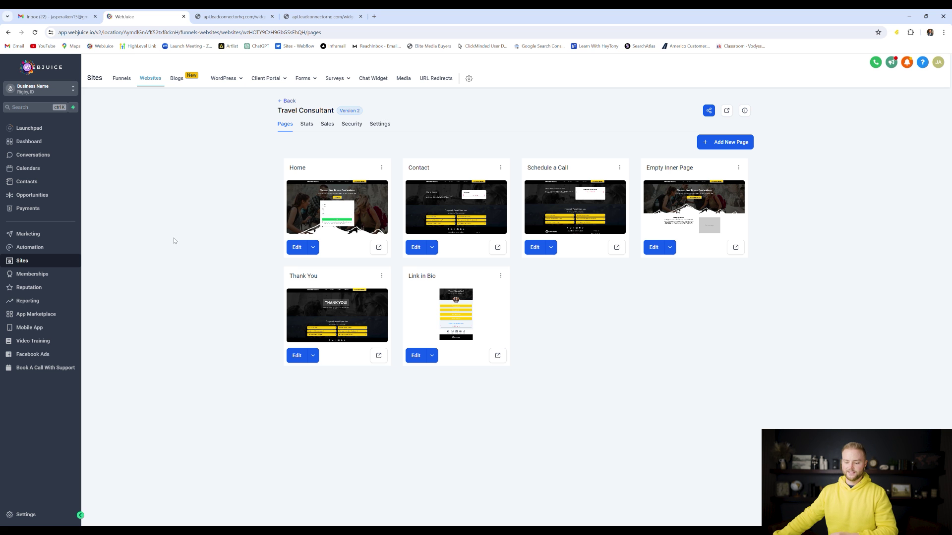
Review the Facebook and other account connections in the integrations settings, then leave the settings
click(30, 515)
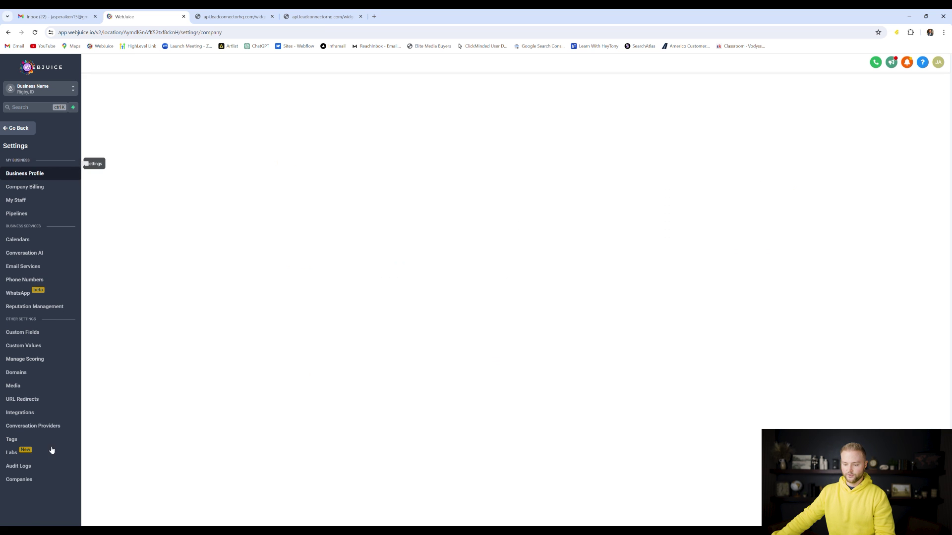
click(26, 413)
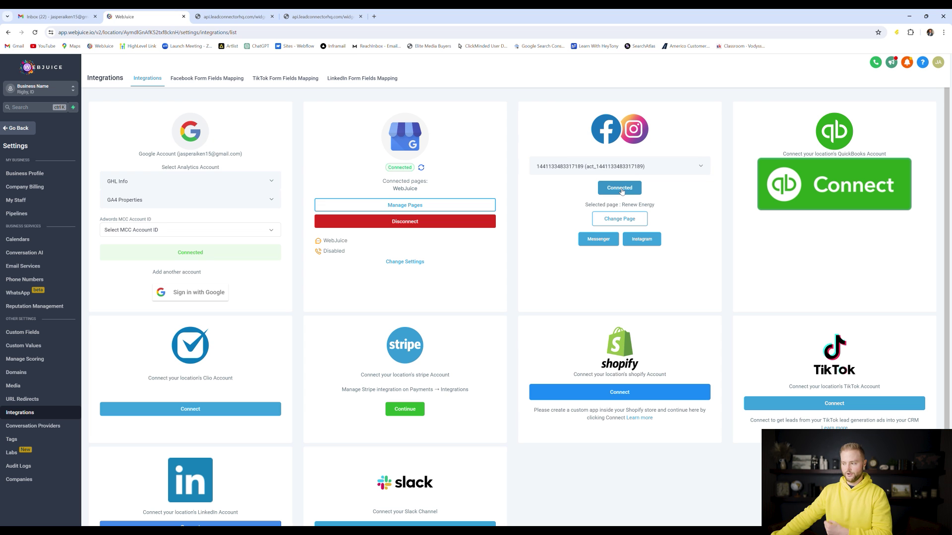
click(21, 129)
Review all conversations in the inbox, including read ones, and open a contact's message thread
click(37, 155)
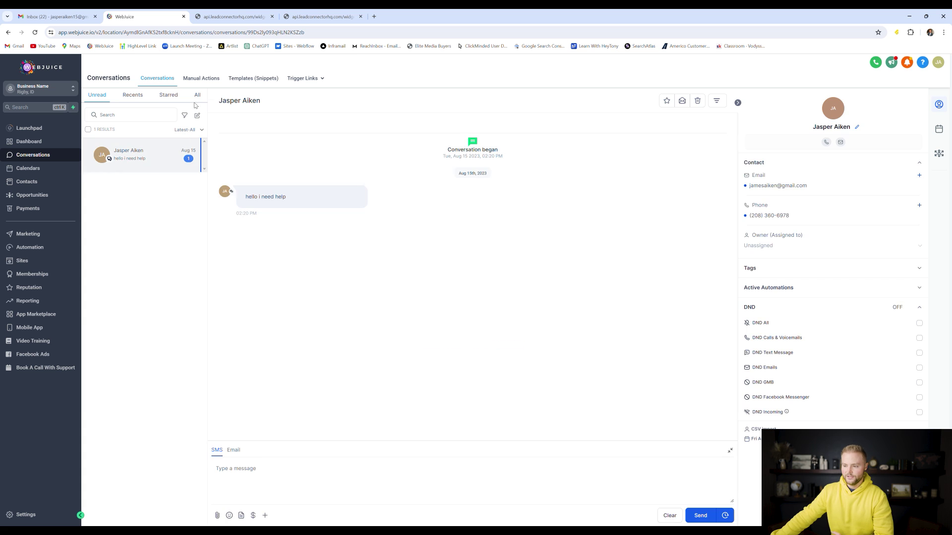
click(197, 95)
scroll(145, 169, down, 3)
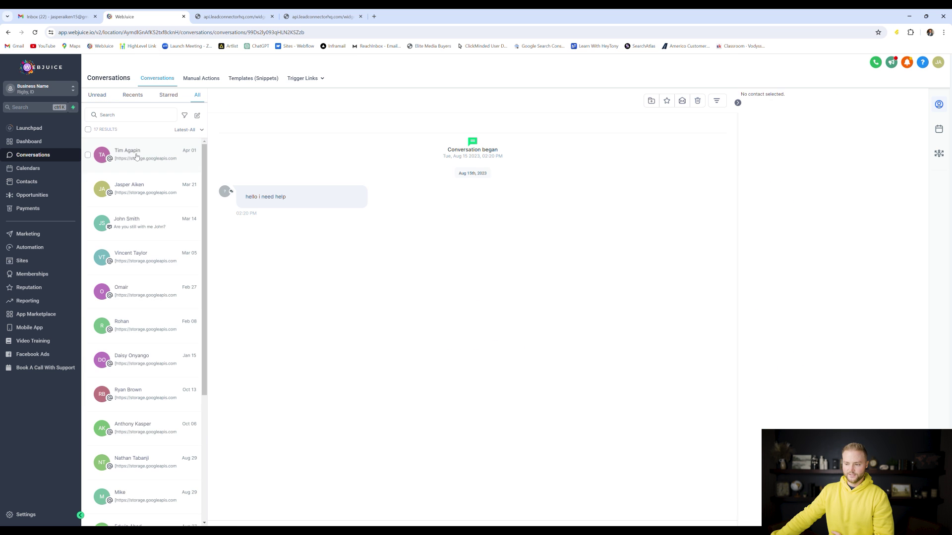
click(112, 196)
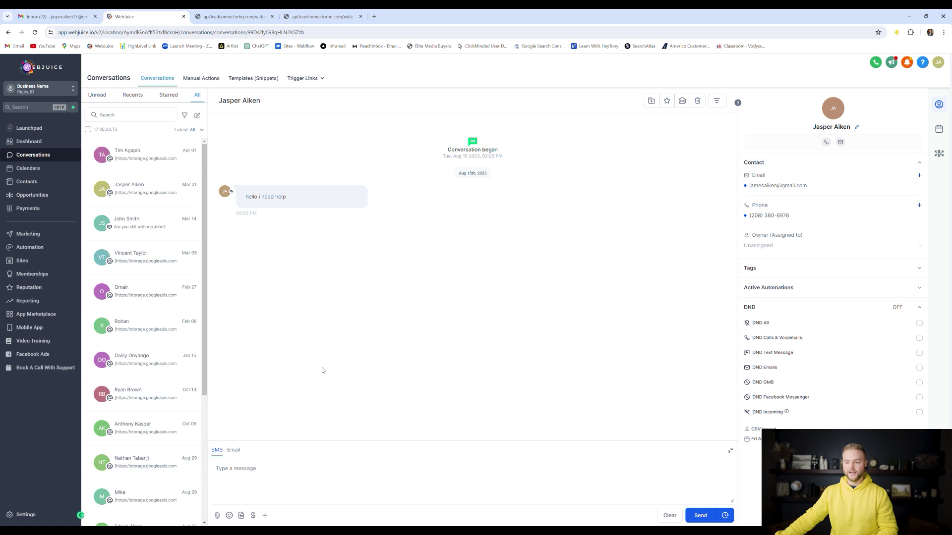
Open the contacts list and view the file upload dialog for importing contacts, closing it without importing
click(35, 184)
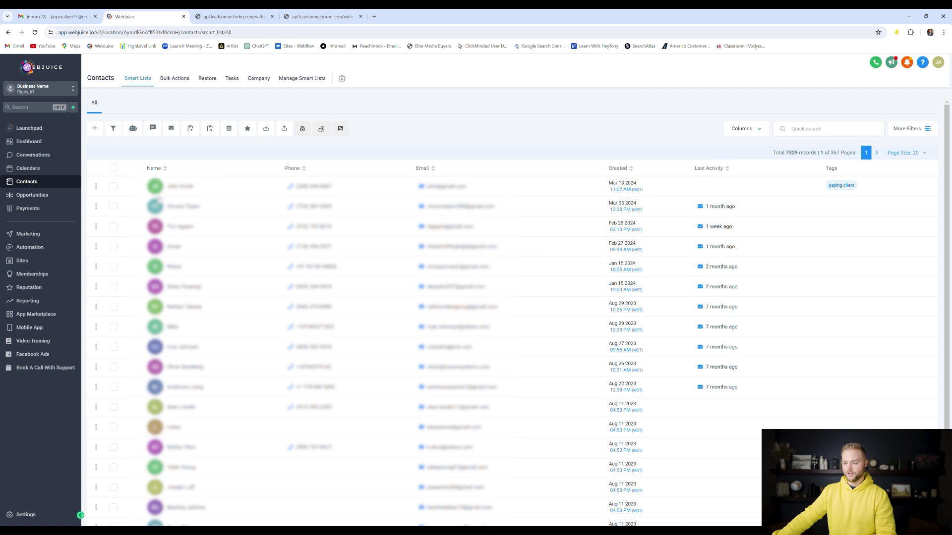
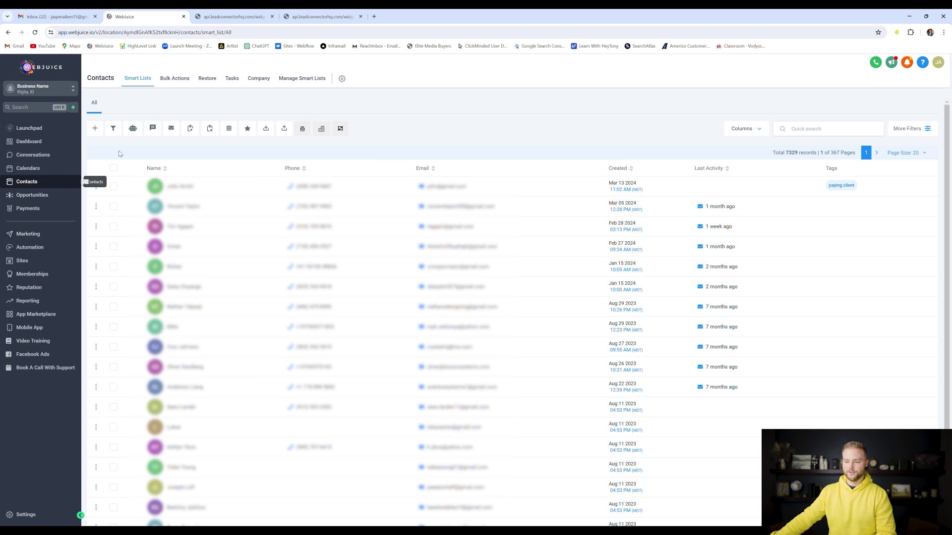
click(285, 129)
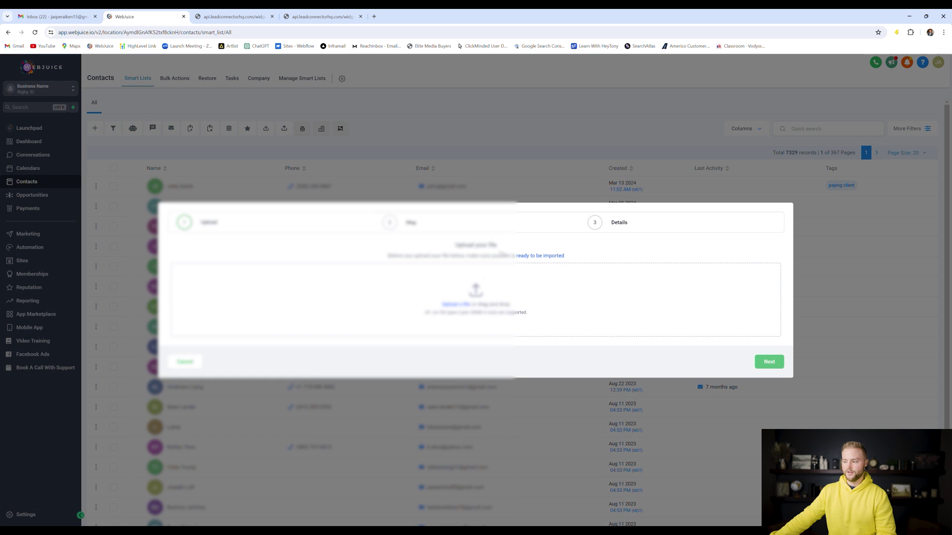
click(190, 363)
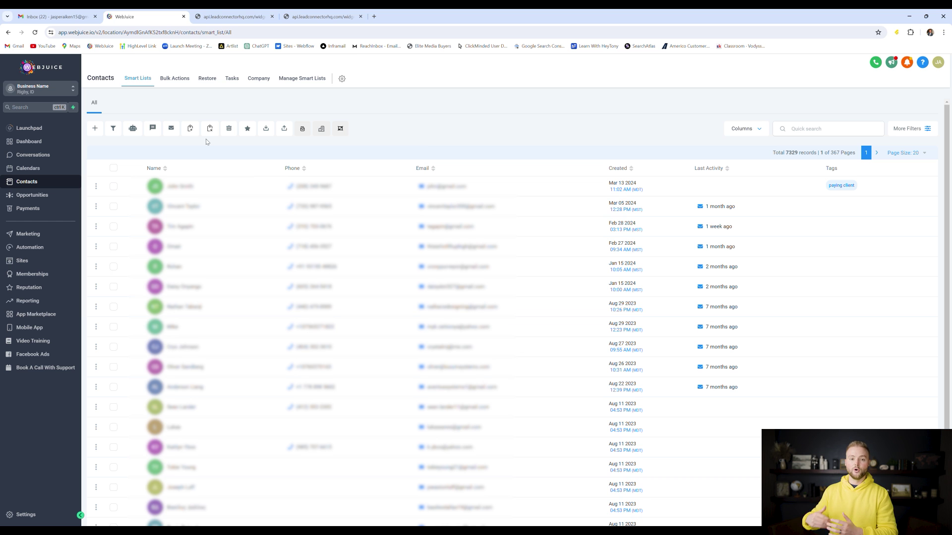
Select all contact records across every page and view the bulk email form, closing it without sending
click(113, 168)
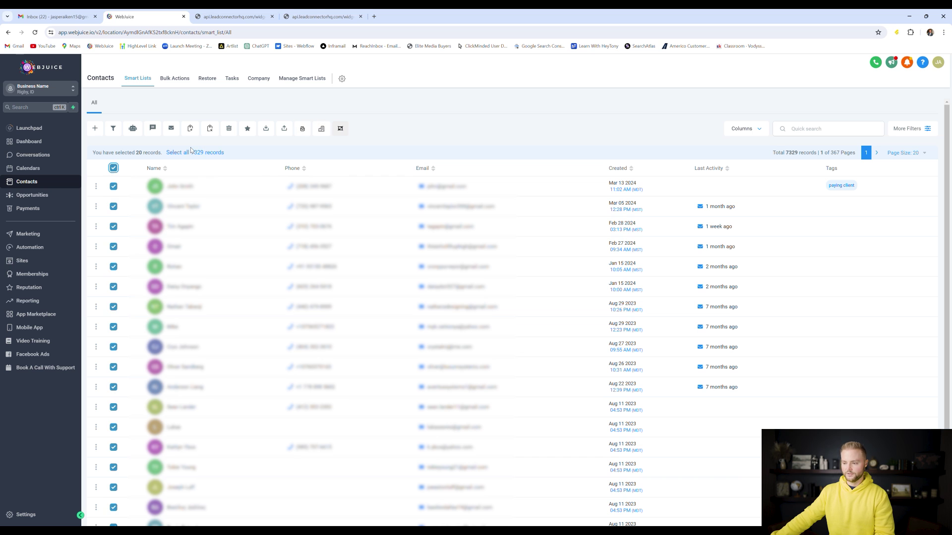
click(196, 154)
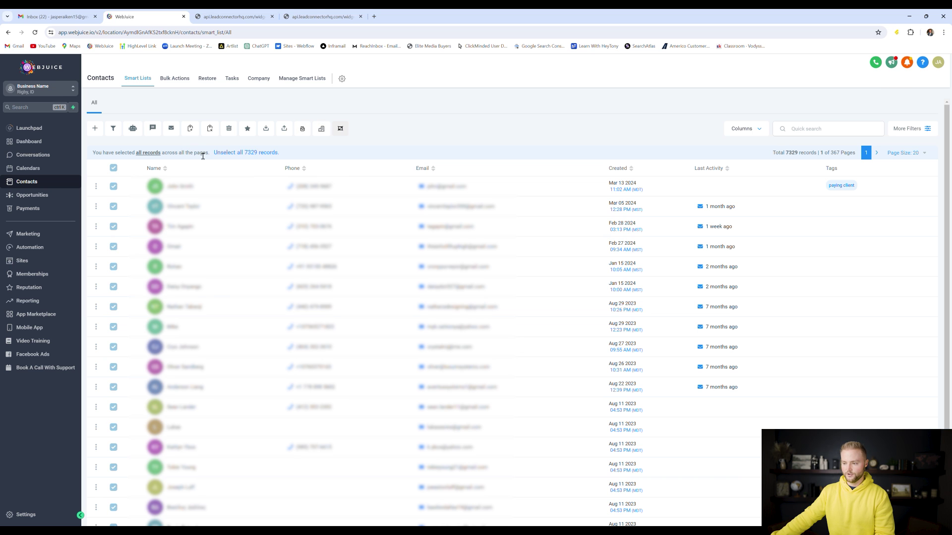
click(172, 129)
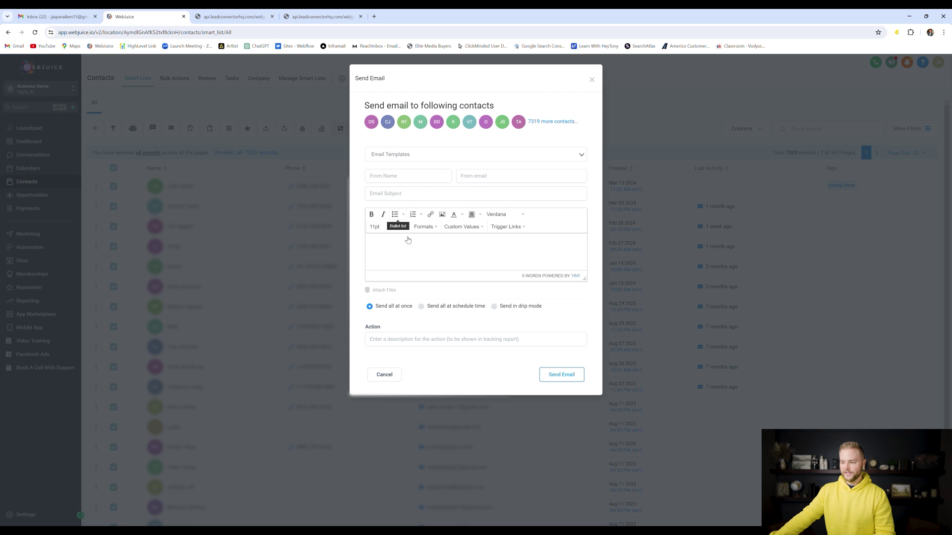
click(593, 80)
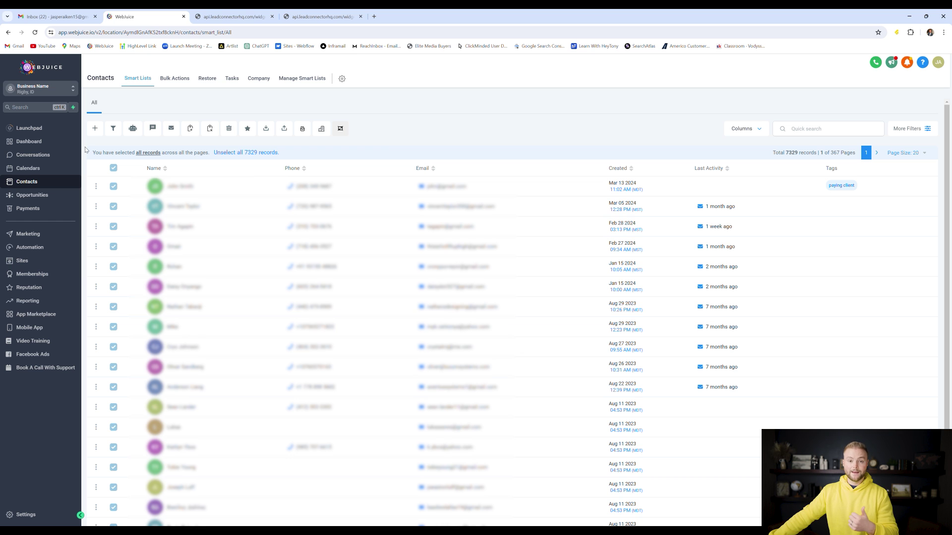
Start creating a new automation workflow and browse the available recipe templates
click(60, 247)
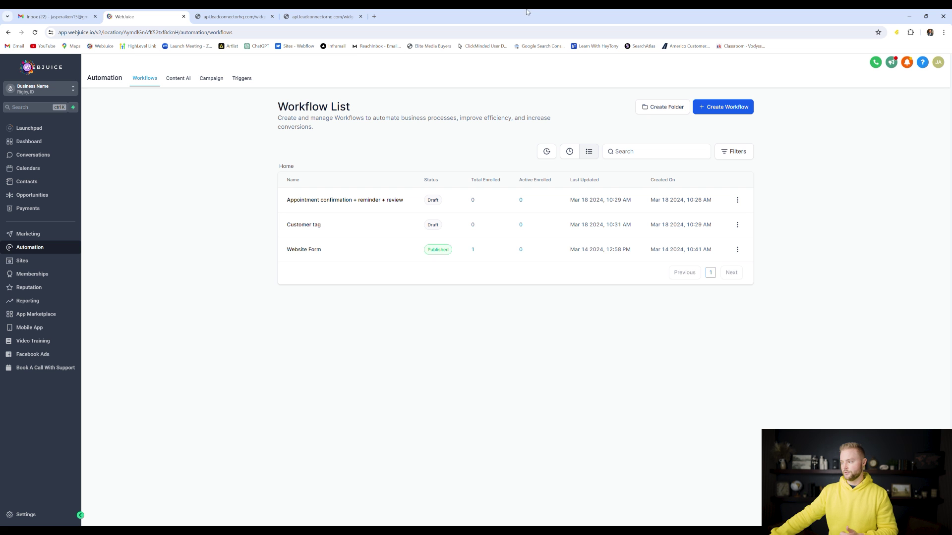
click(723, 107)
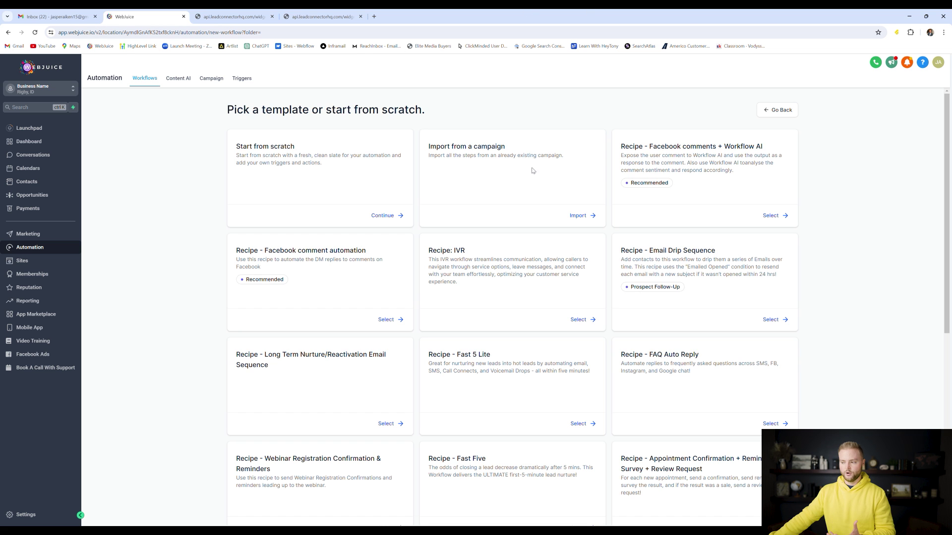
scroll(479, 137, down, 6)
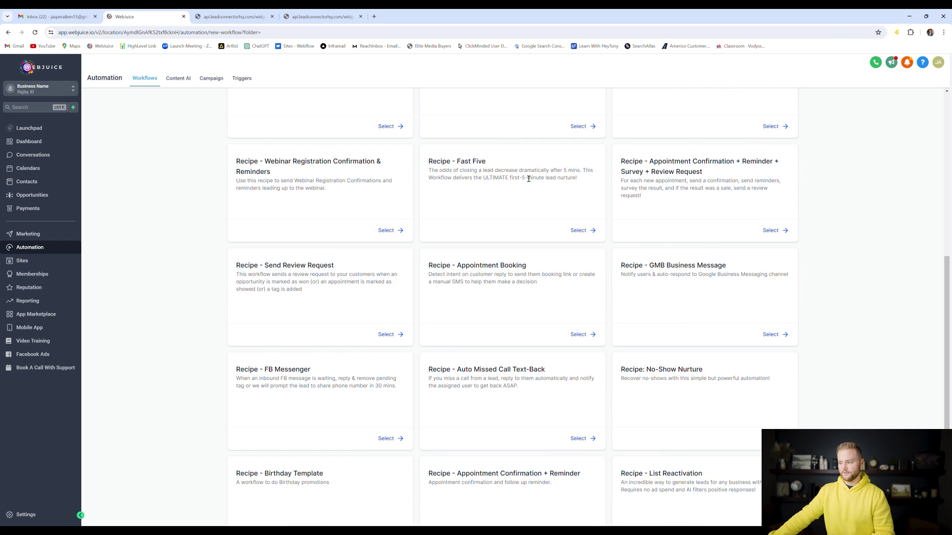
scroll(500, 148, down, 1)
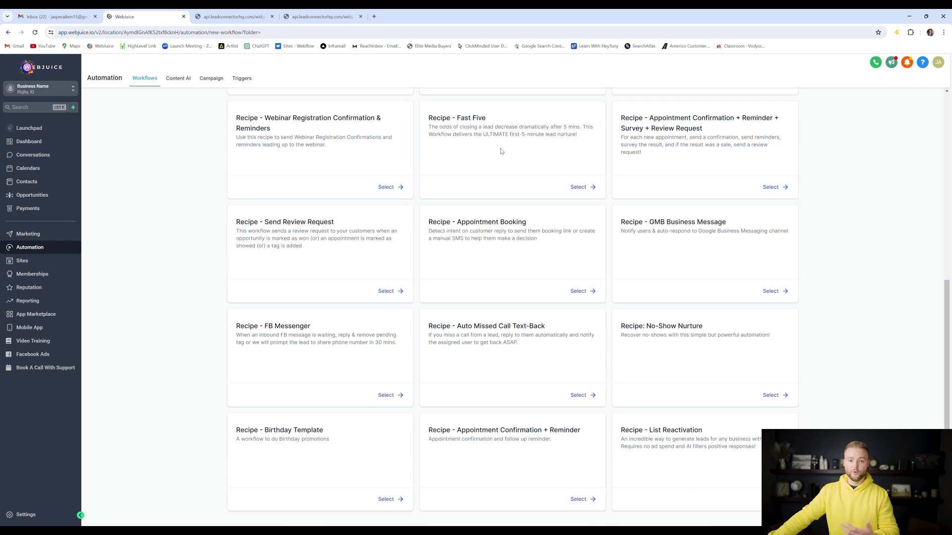
scroll(500, 154, up, 2)
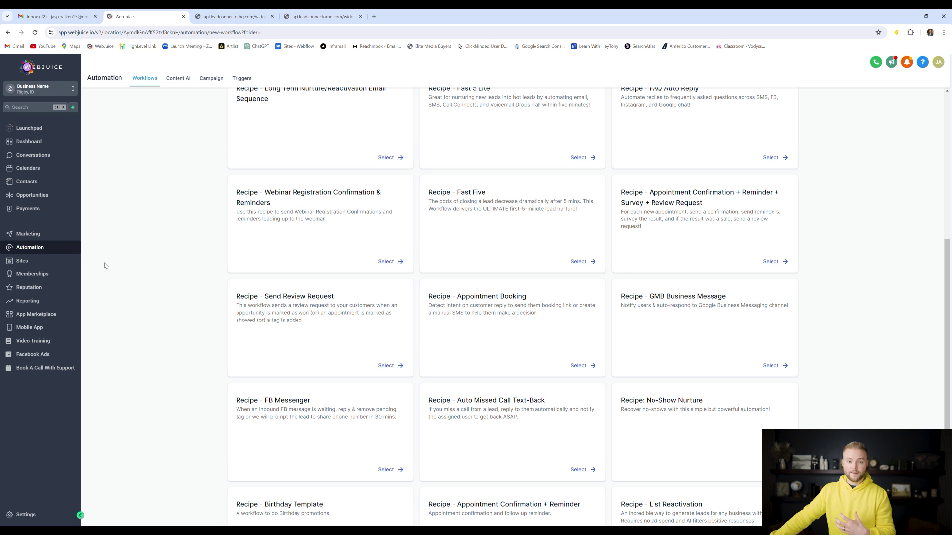
Preview the free course funnel page and its course access pop-up form, then return to the Websites list
click(47, 260)
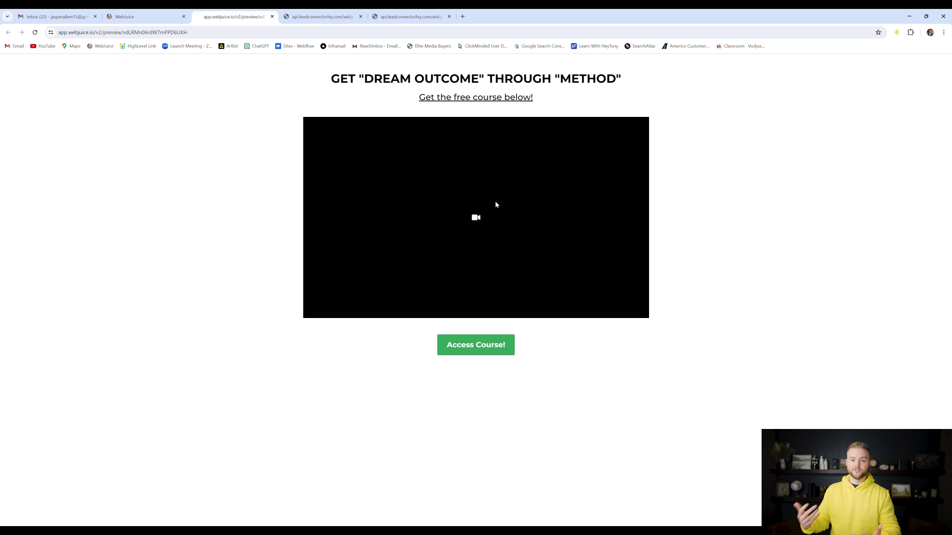
click(474, 353)
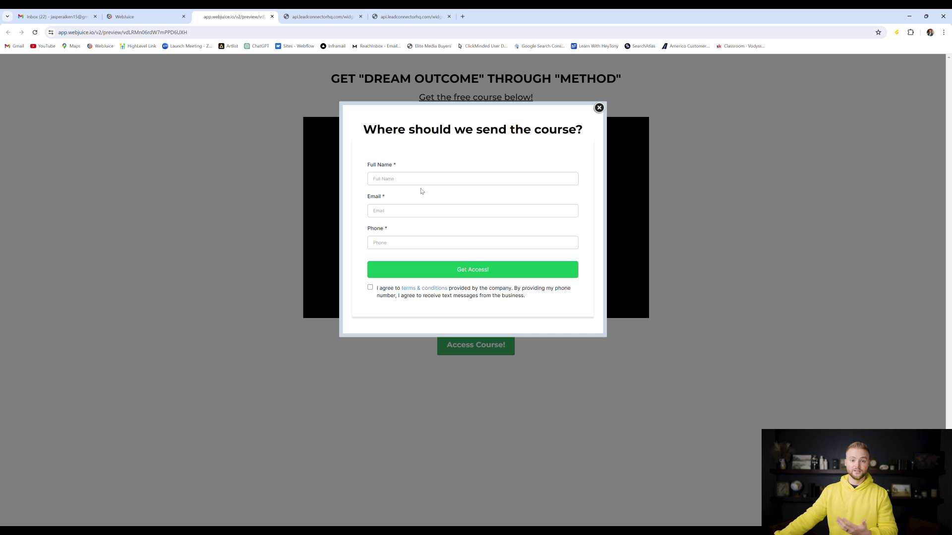
key(ctrl+shift+Tab)
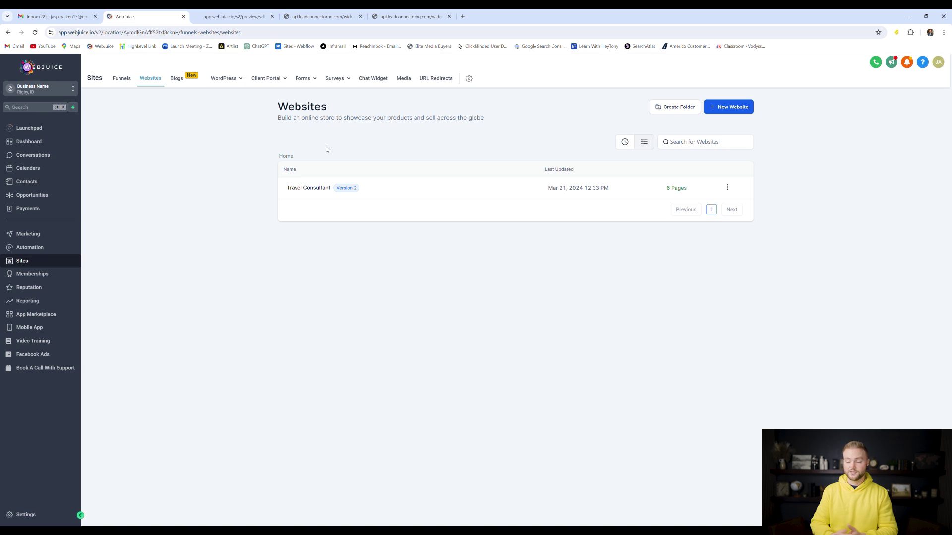
Examine the Travel Consultant website's live Home page, including its lead form, booking calendar and services sections
click(310, 187)
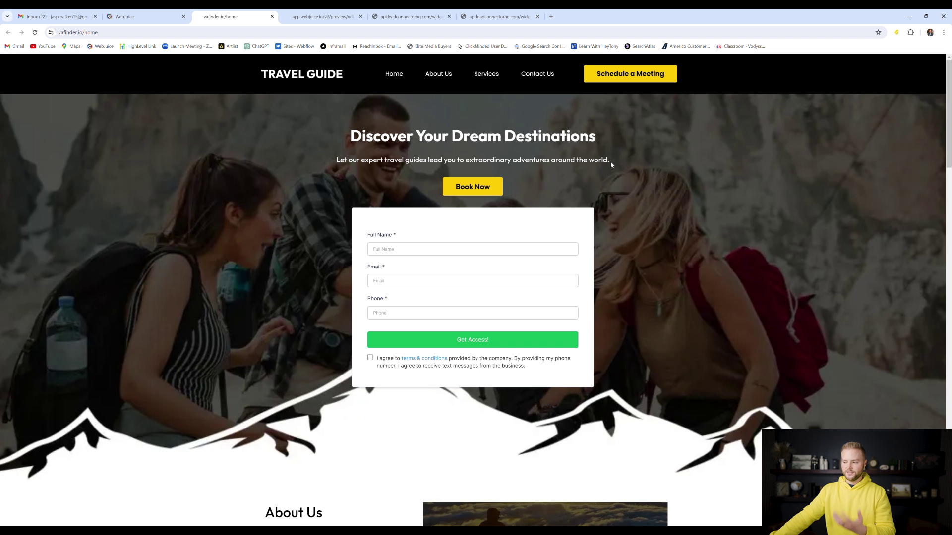
scroll(611, 164, down, 10)
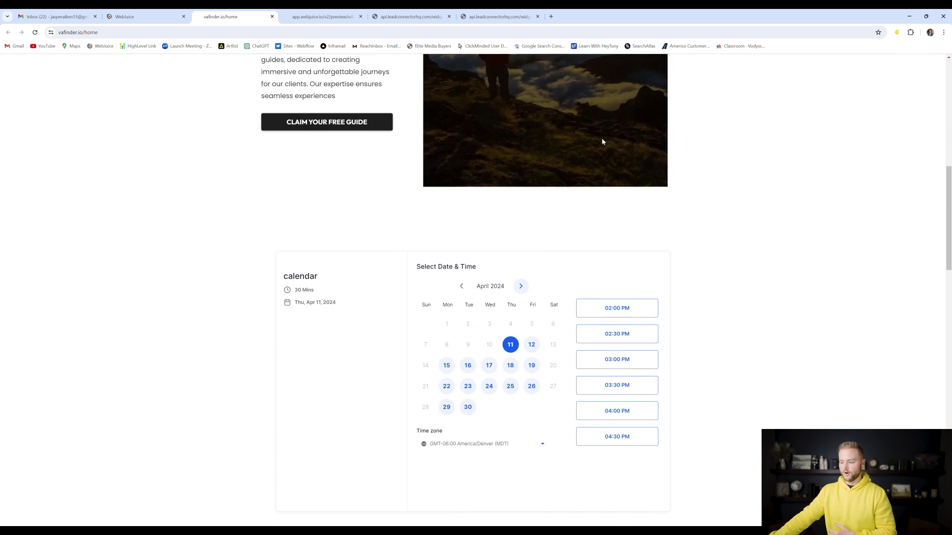
scroll(603, 143, down, 7)
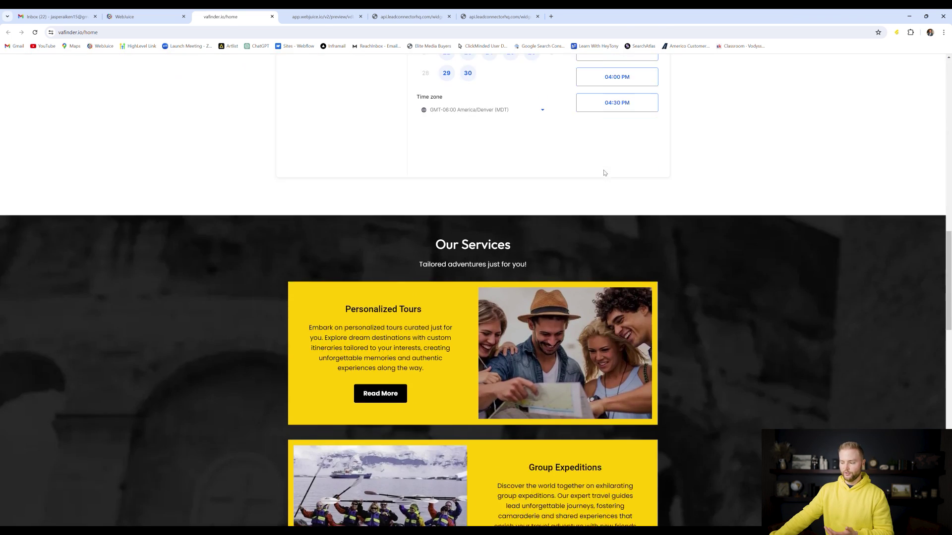
scroll(604, 172, up, 16)
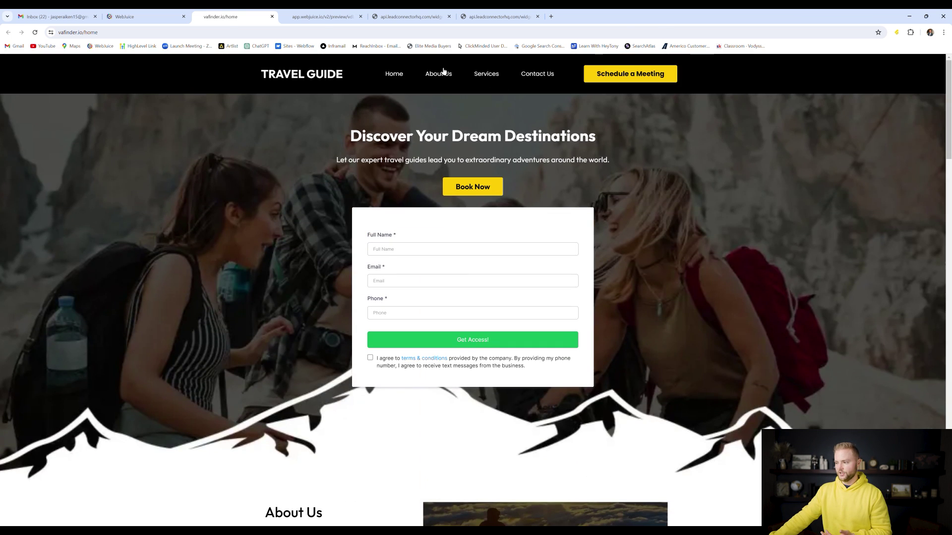
Start creating a new website from templates and browse the Template Library designs
click(515, 74)
key(ctrl+2)
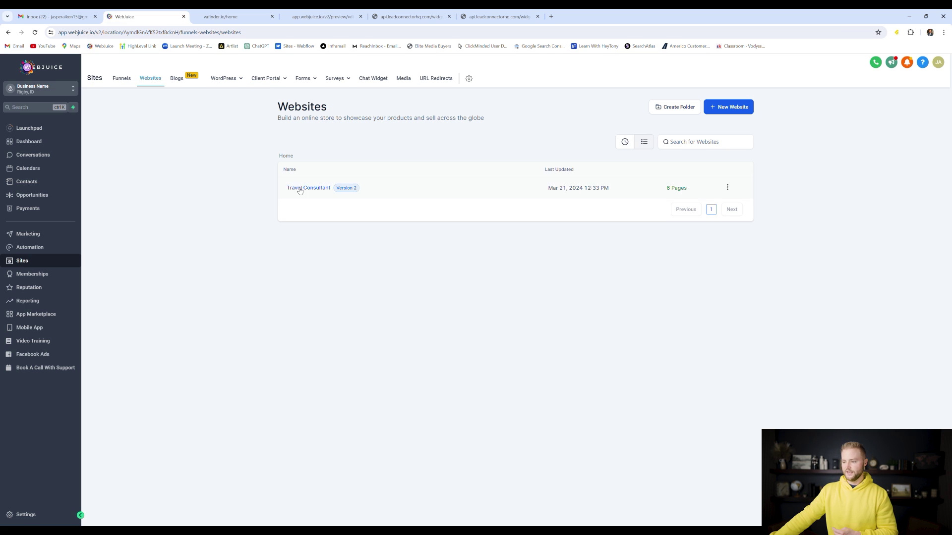
click(738, 107)
click(541, 262)
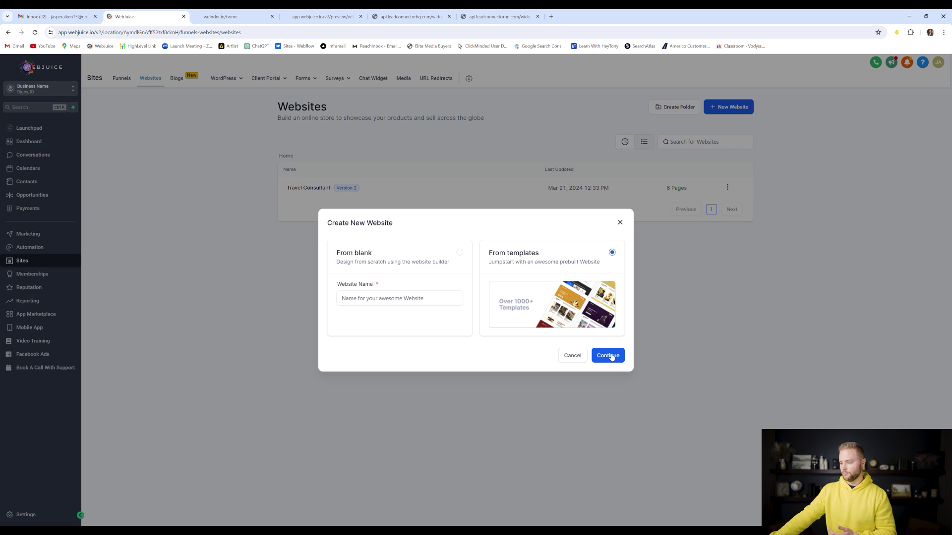
click(610, 356)
scroll(546, 179, down, 5)
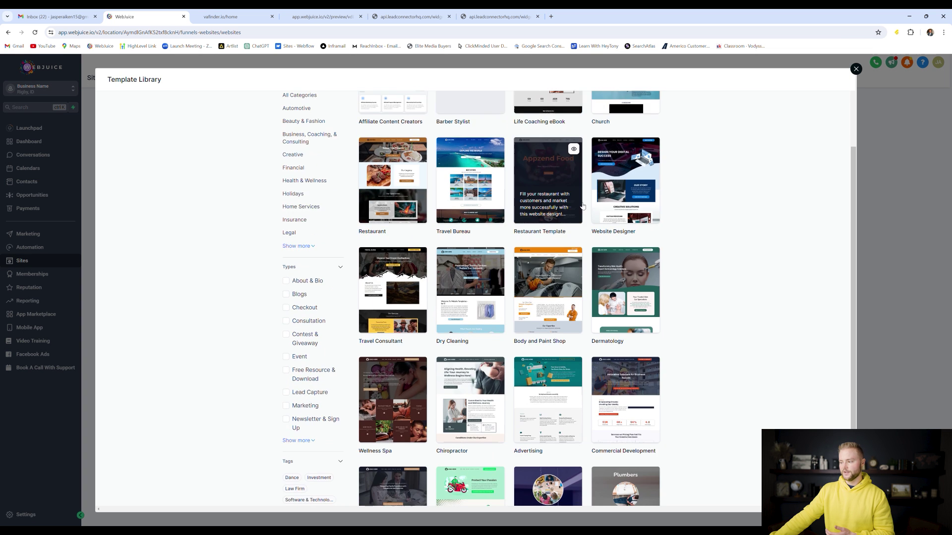
click(513, 481)
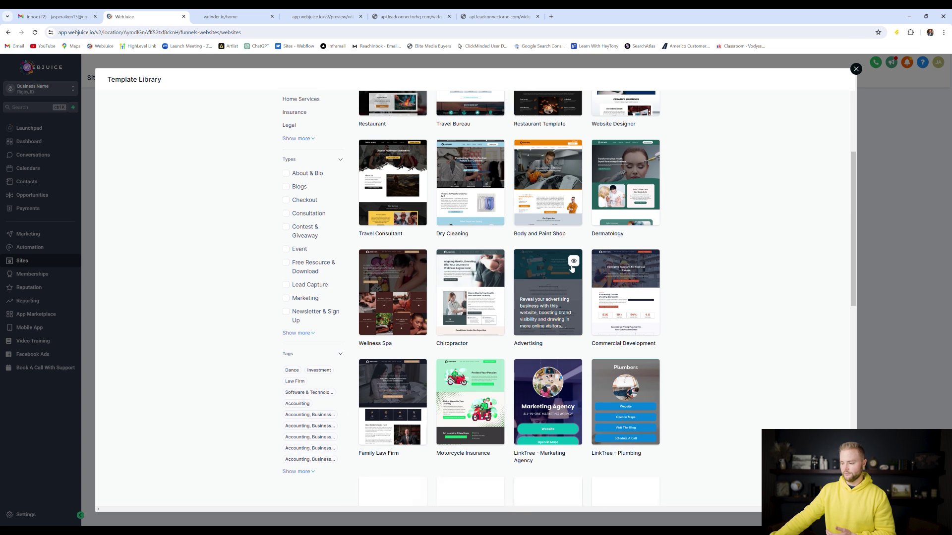
scroll(570, 261, down, 9)
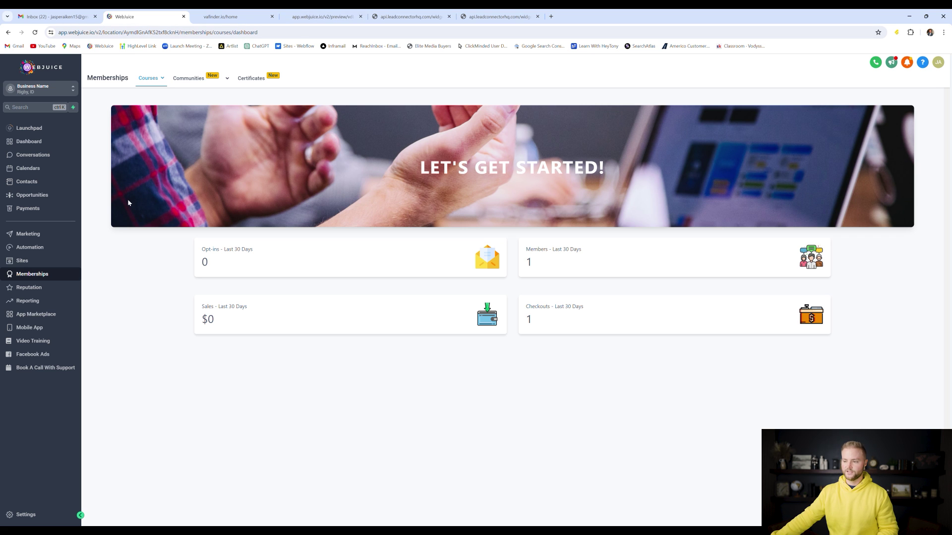
View the membership course products and the list of published course offers
mouse_move(150, 86)
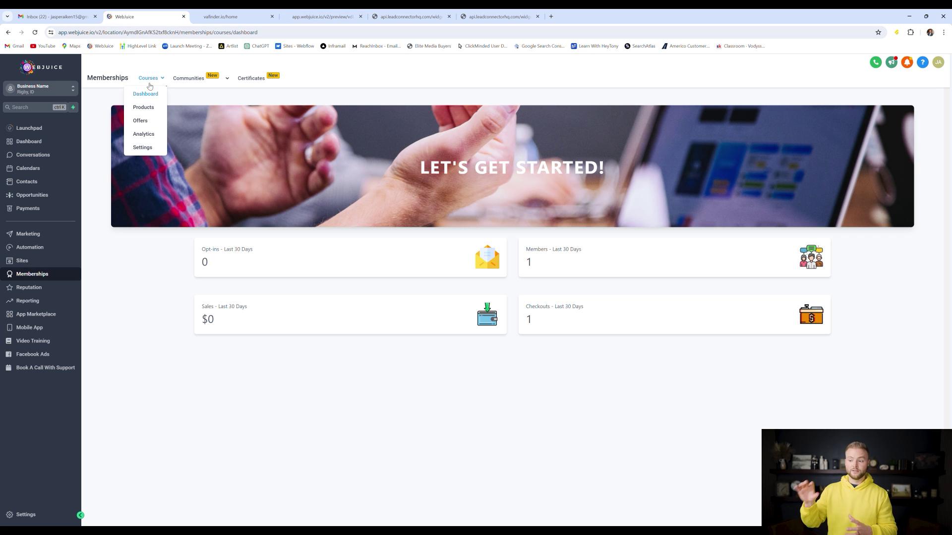
click(143, 107)
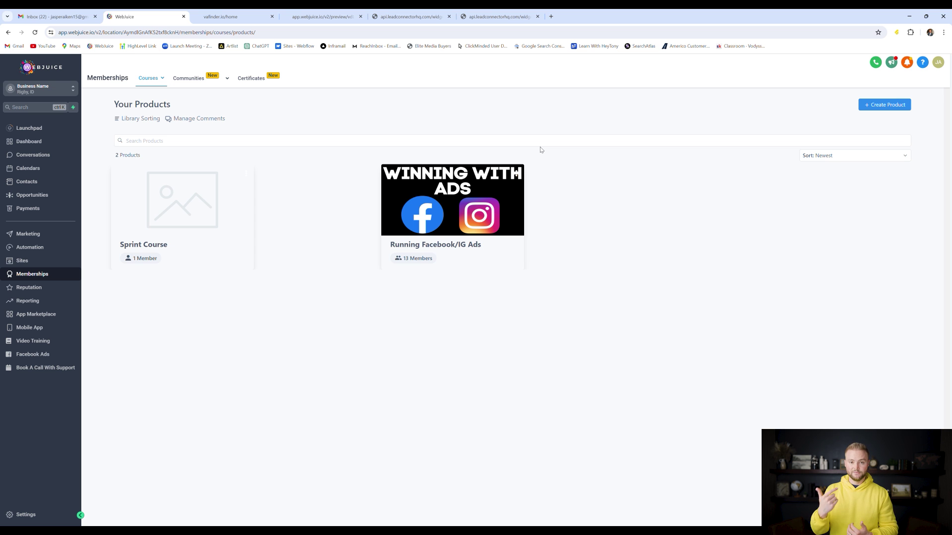
click(148, 78)
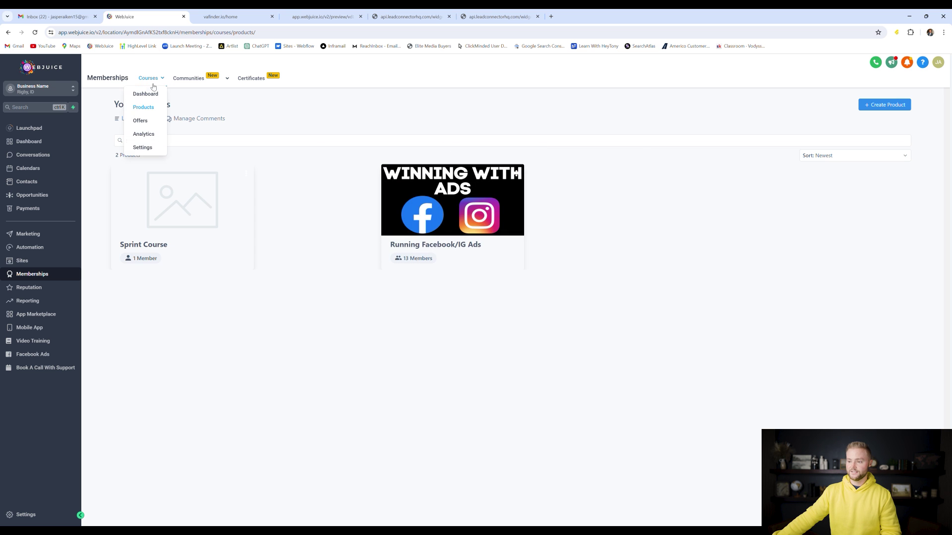
click(144, 122)
Open the Winning With Ads offer page in a new tab through its copied link and view its email, name and phone fields
click(685, 226)
click(564, 299)
click(551, 17)
key(ctrl+v)
key(Return)
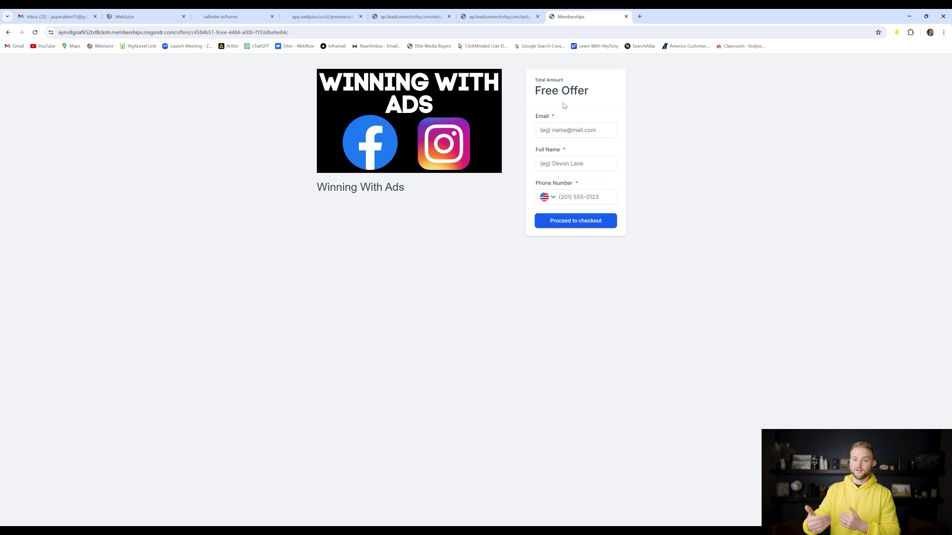
click(568, 133)
click(573, 166)
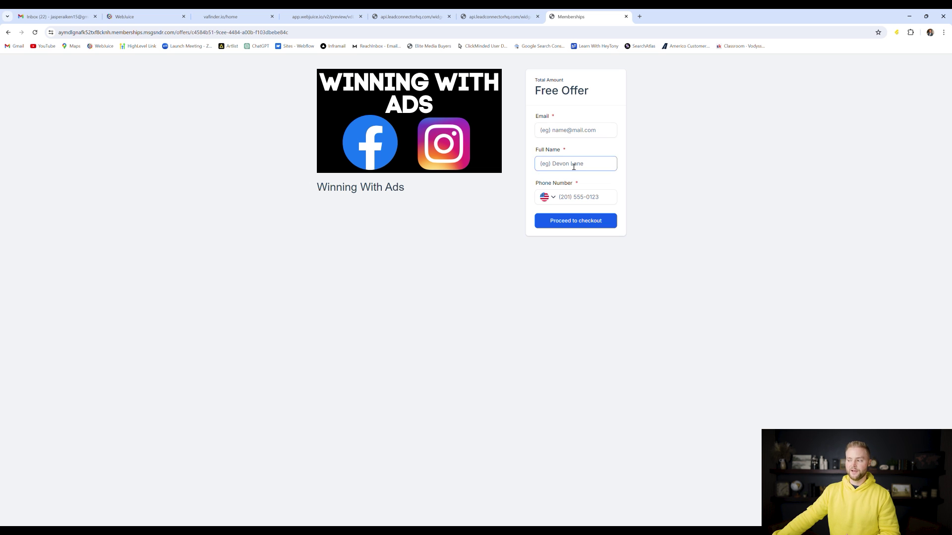
click(579, 197)
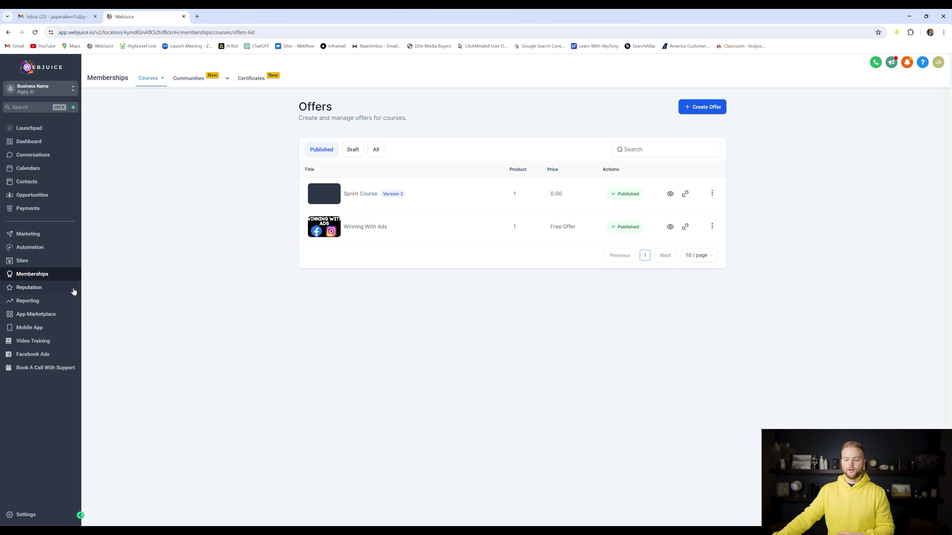
Examine the Business 101 community's groups, learning, members and leaderboard pages, then close the community
click(212, 94)
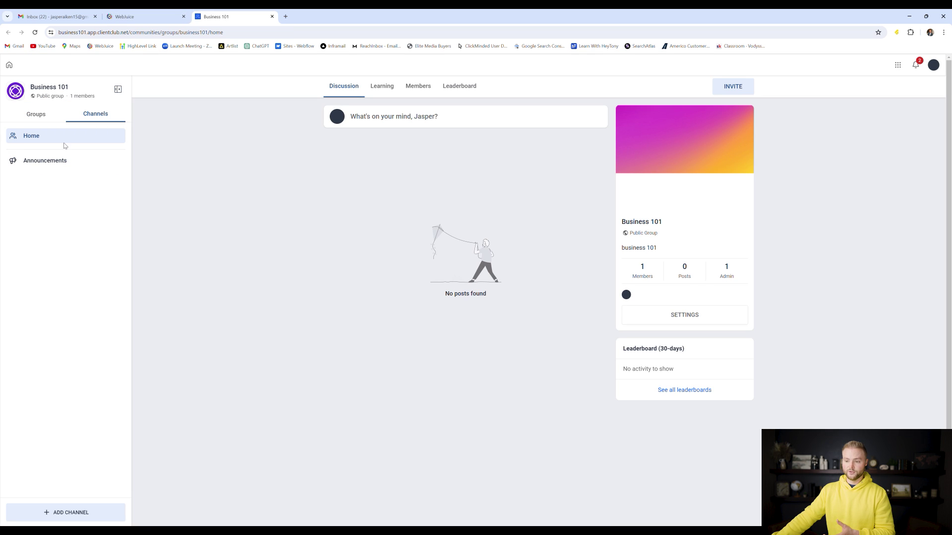
click(40, 116)
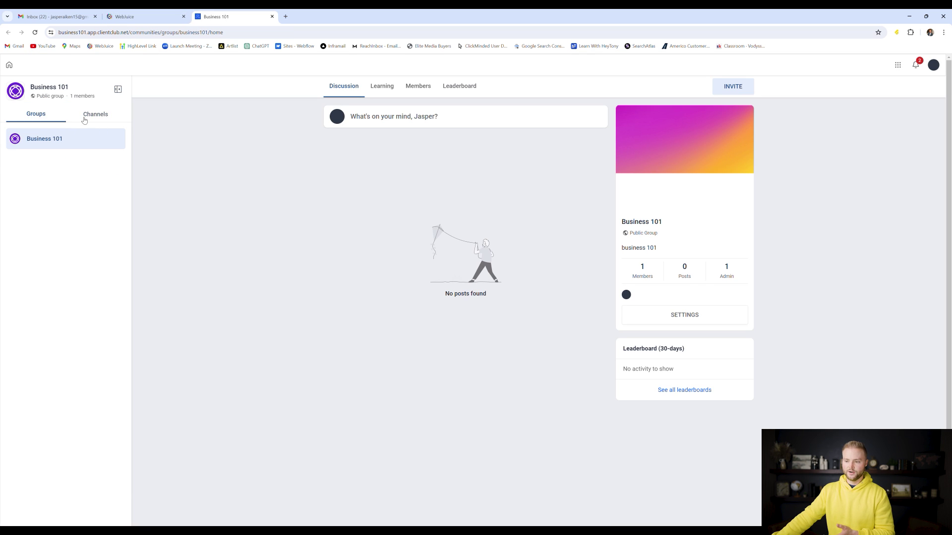
click(383, 88)
mouse_move(543, 170)
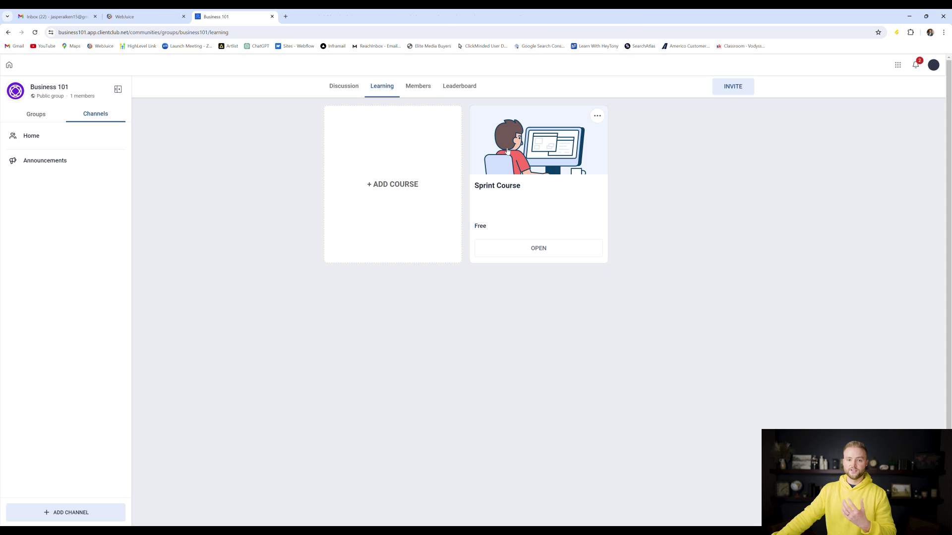
click(429, 92)
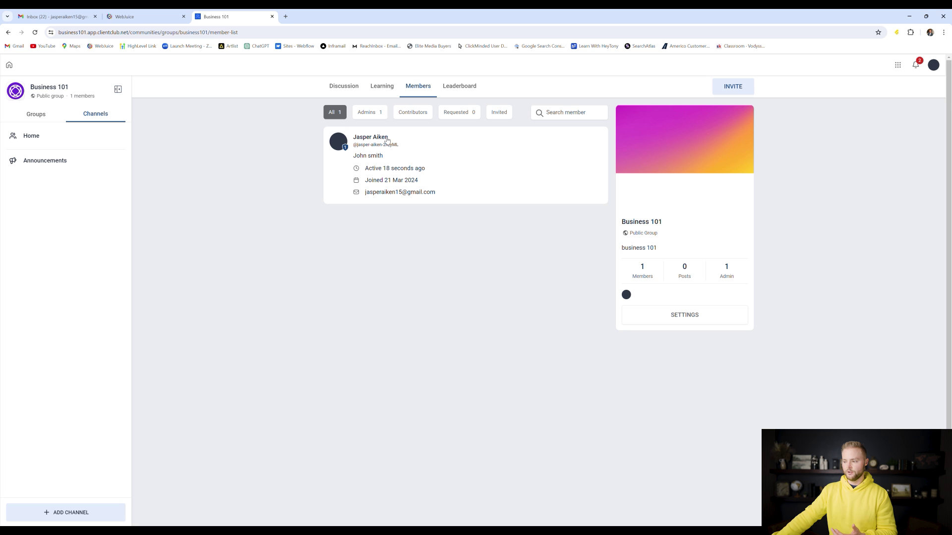
click(466, 93)
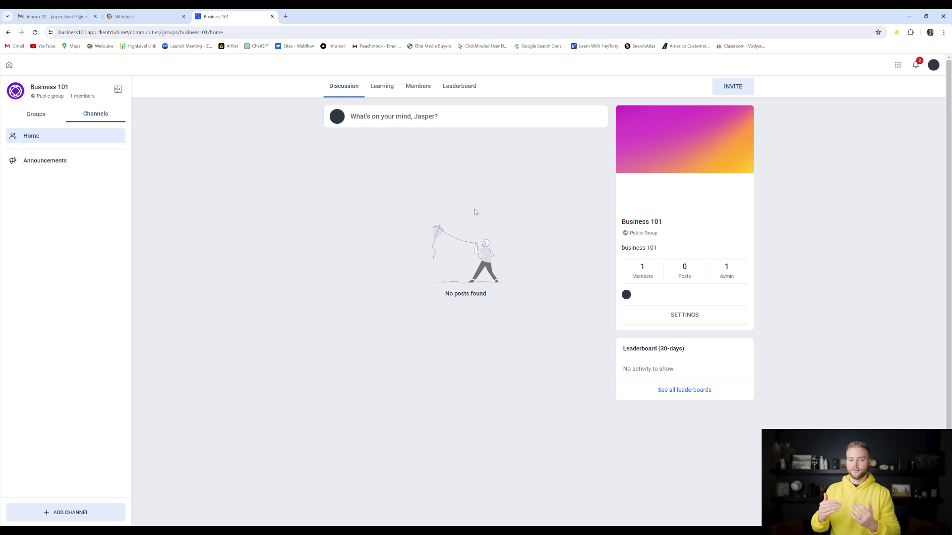
key(ctrl+w)
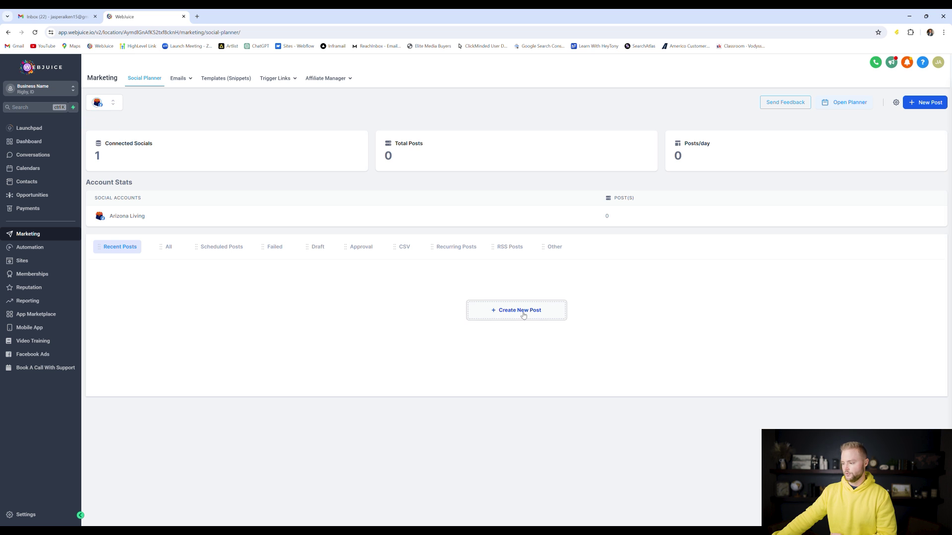
Start a new social post addressed to all connected accounts, ready for content entry
click(490, 313)
click(186, 108)
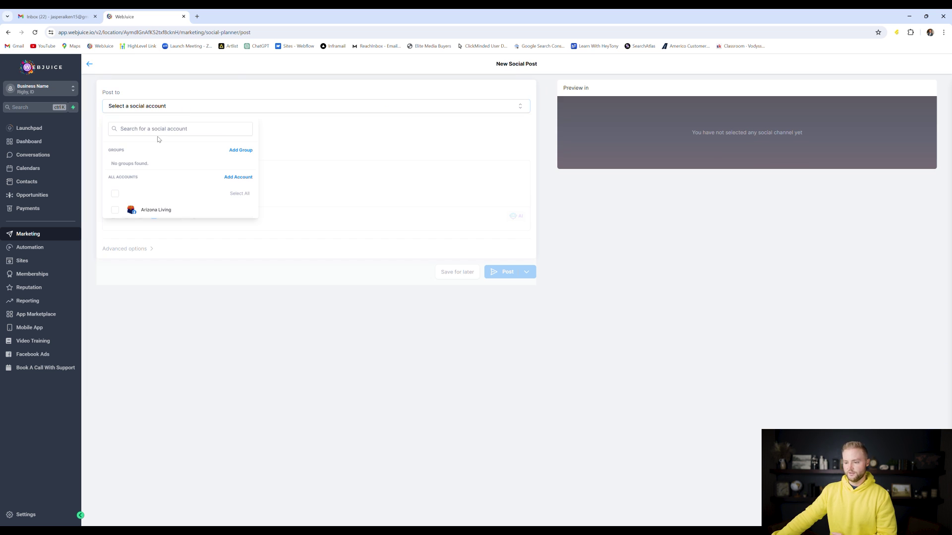
click(115, 193)
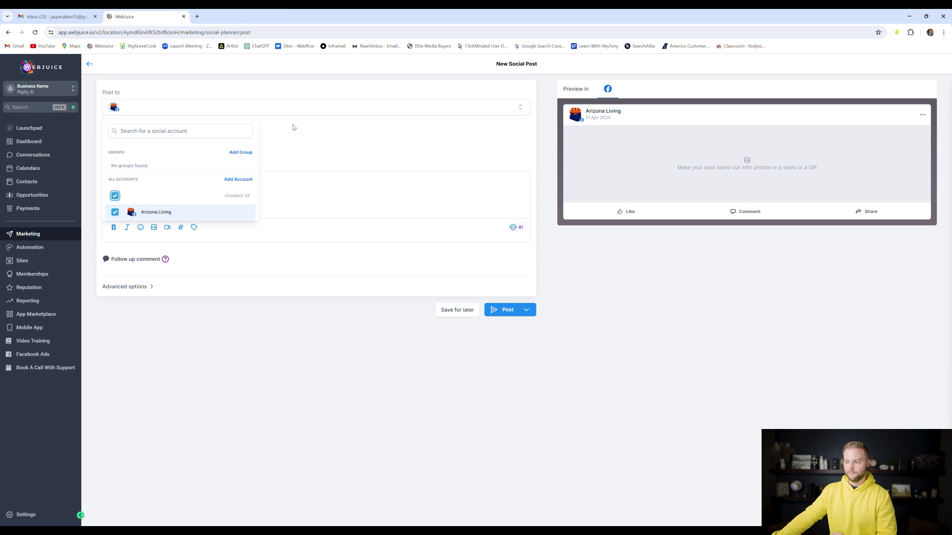
click(327, 133)
click(229, 187)
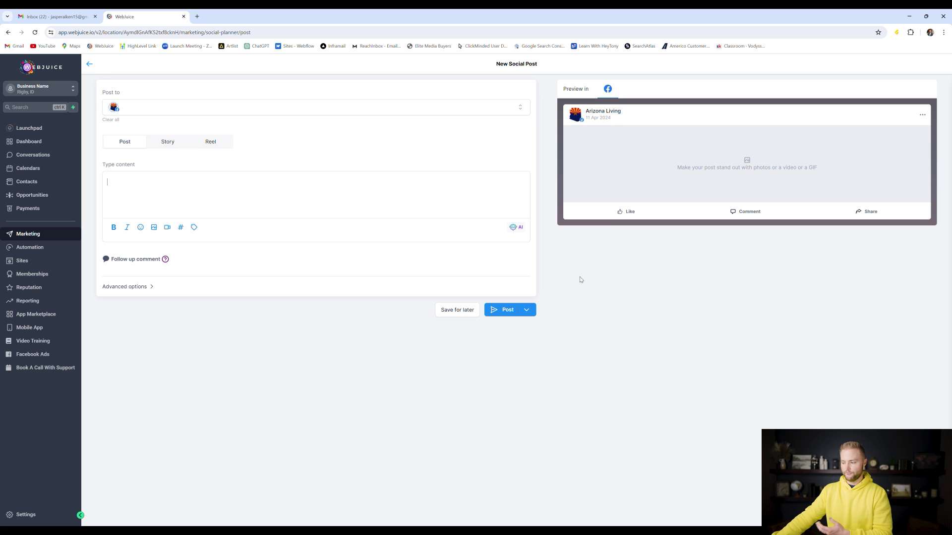
View the post's publishing options and its scheduling calendar, leaving it without scheduling the post
click(526, 310)
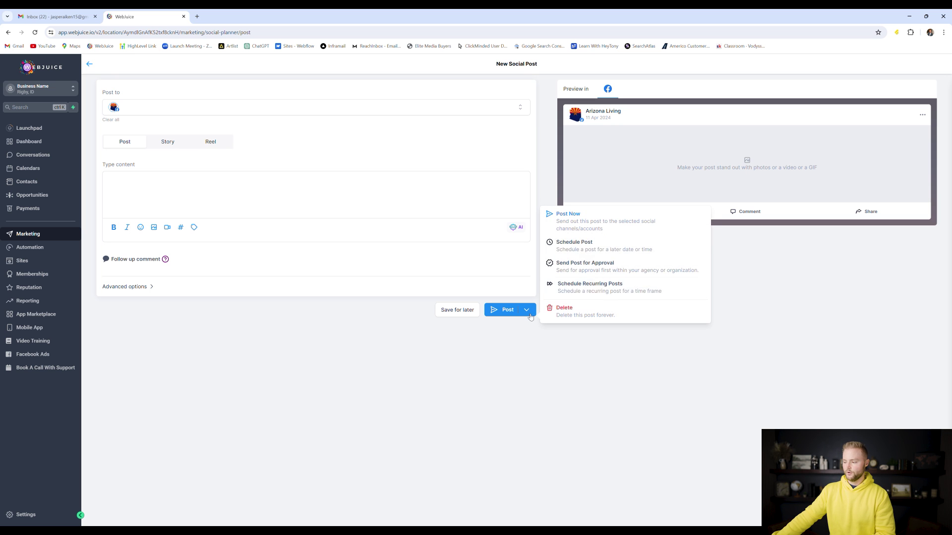
click(577, 248)
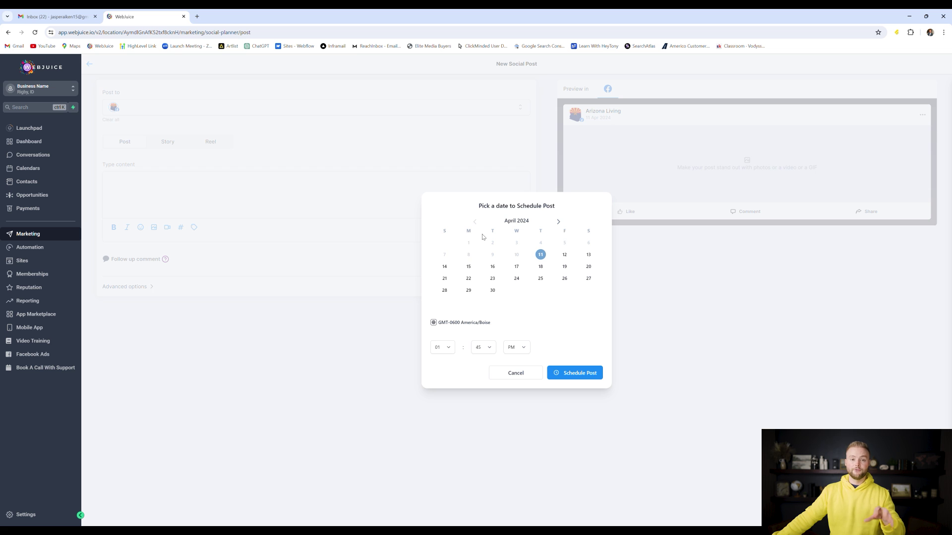
click(379, 136)
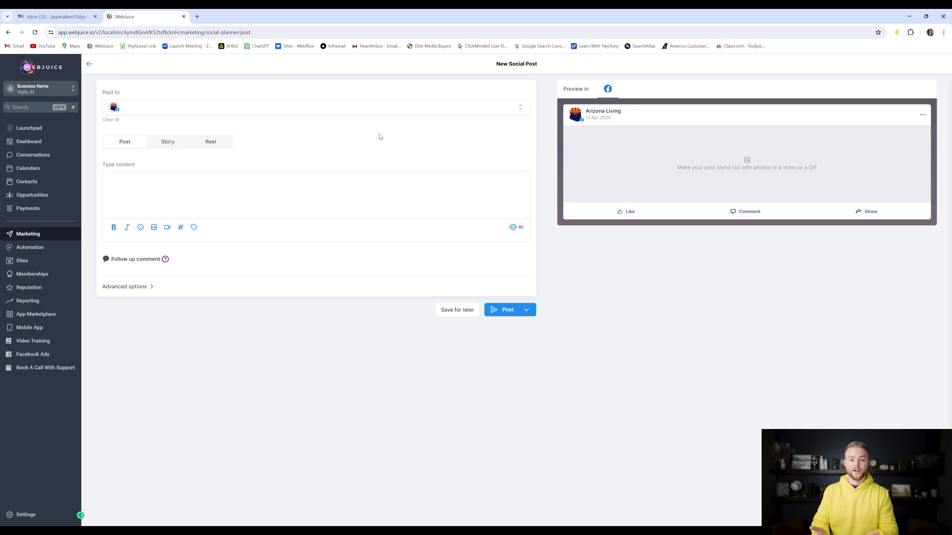
View the Reputation overview, then examine the Conversation AI bot settings, training sources and intent configuration
click(29, 287)
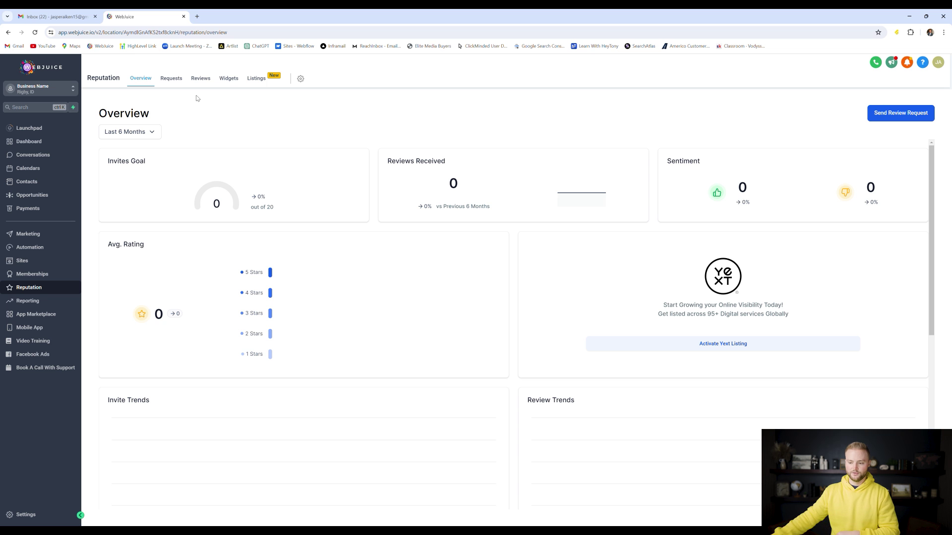
click(30, 515)
click(33, 254)
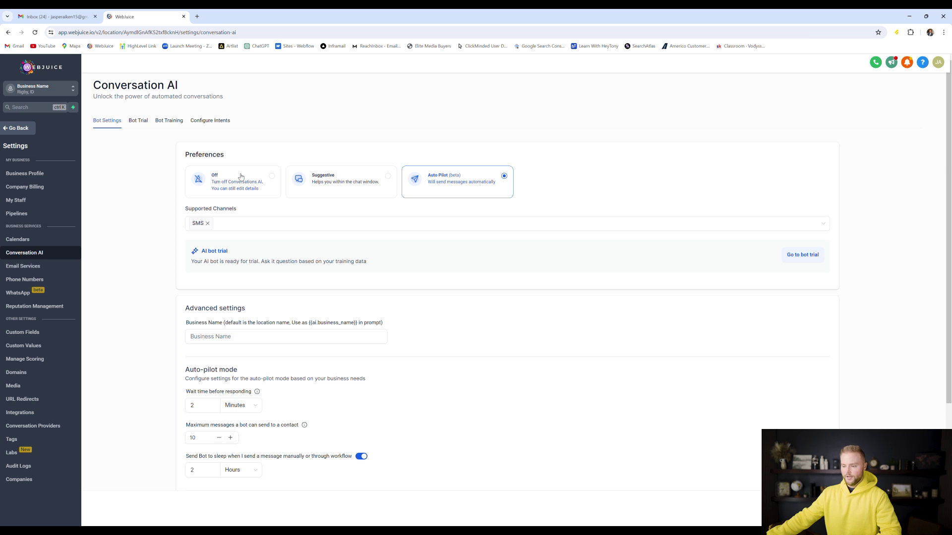
scroll(259, 177, down, 3)
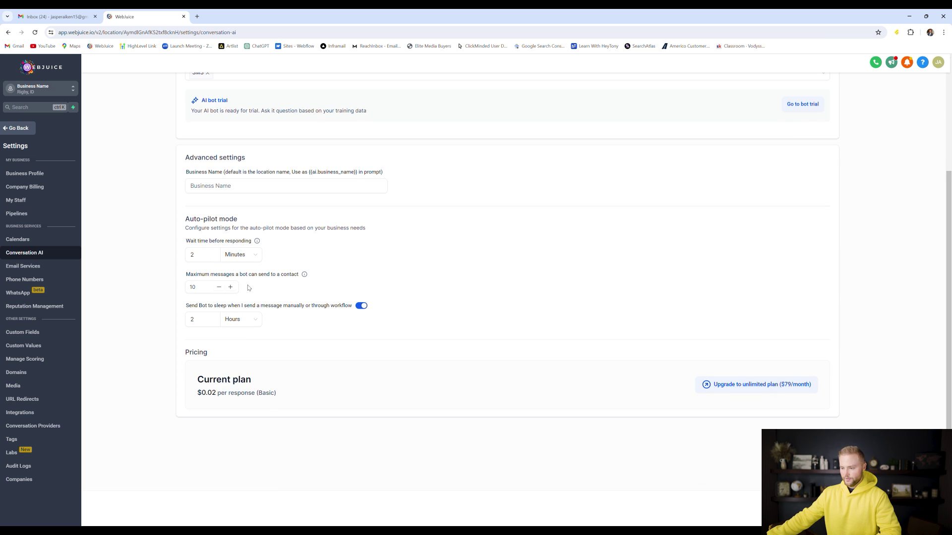
scroll(248, 286, up, 3)
click(177, 124)
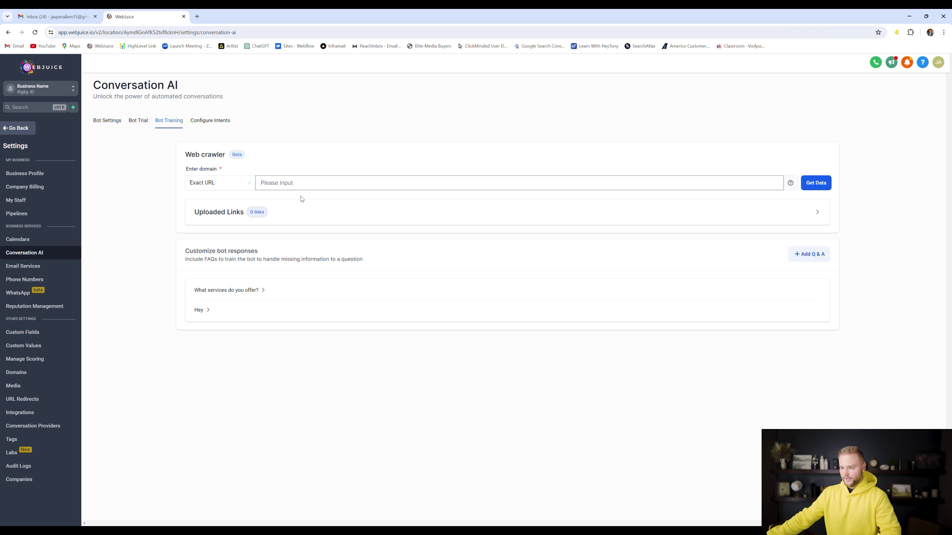
click(315, 189)
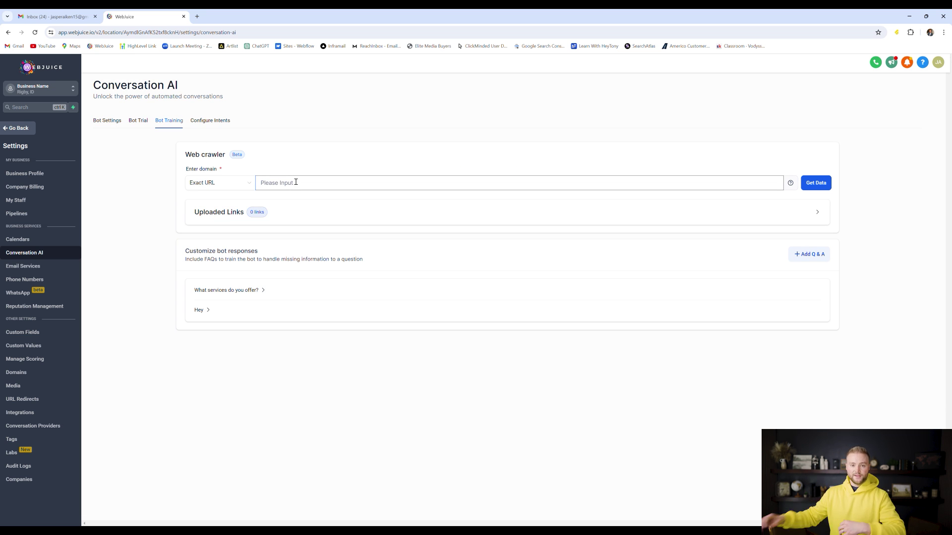
click(222, 124)
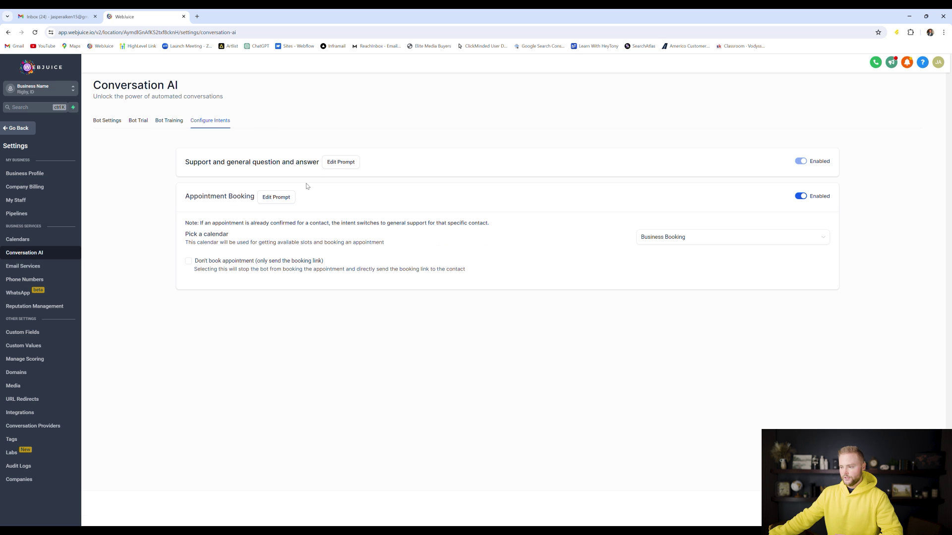
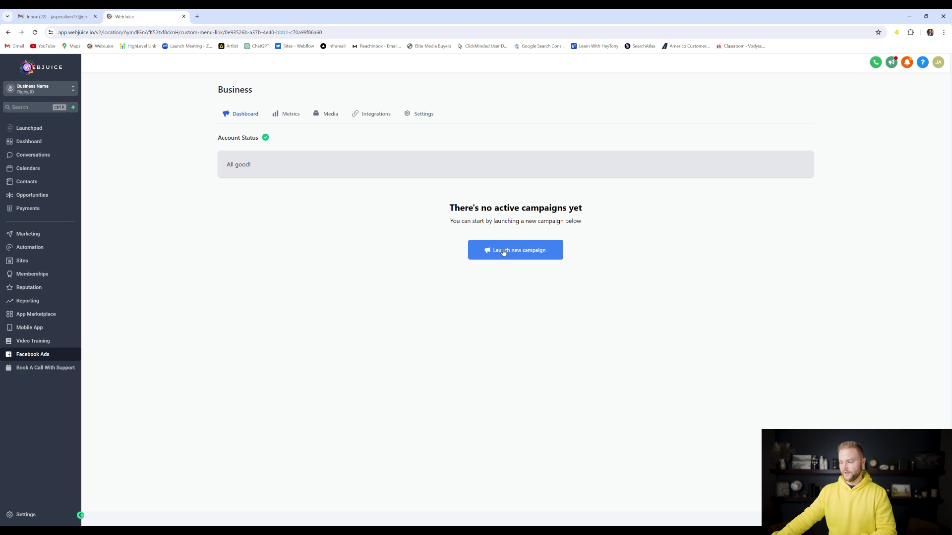
Start a new Facebook ad campaign, browse the ad templates in the Automotive Copy category, and return to the ads dashboard
click(522, 254)
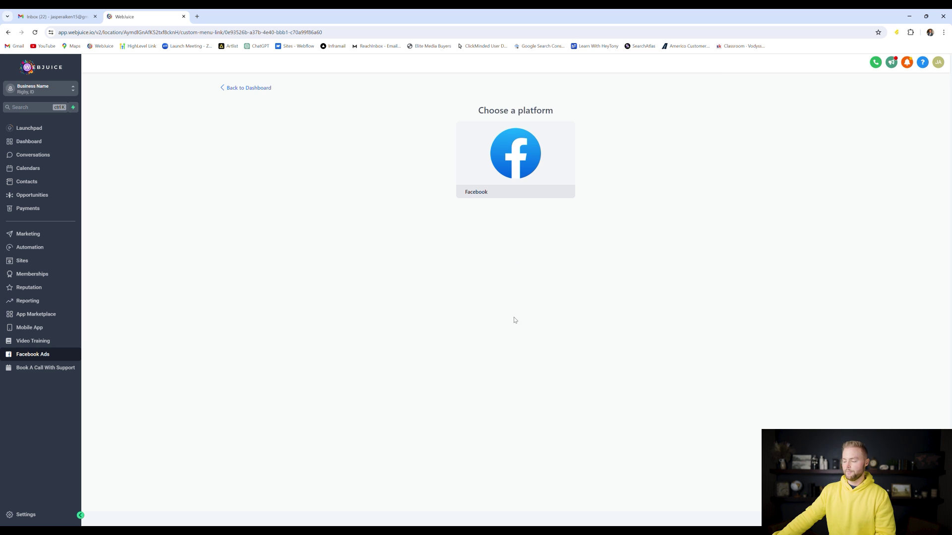
click(510, 181)
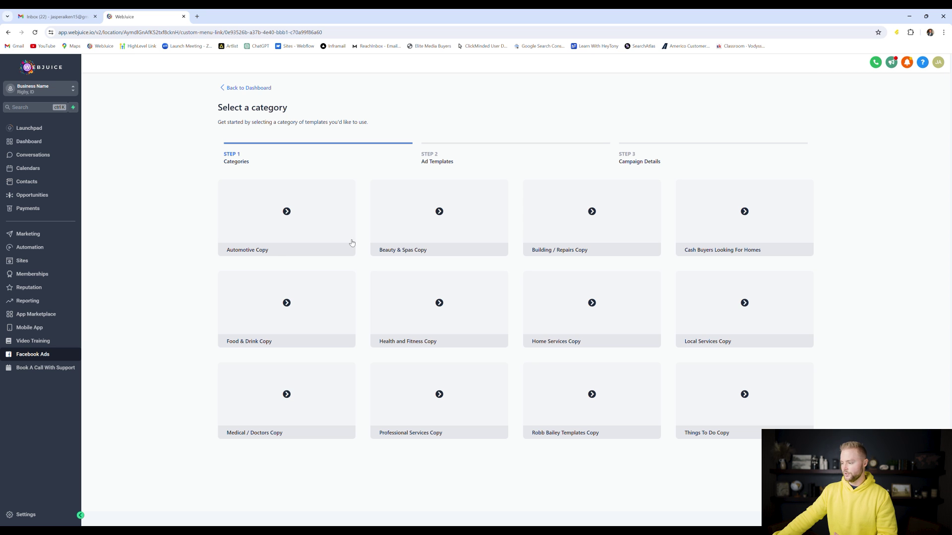
click(317, 227)
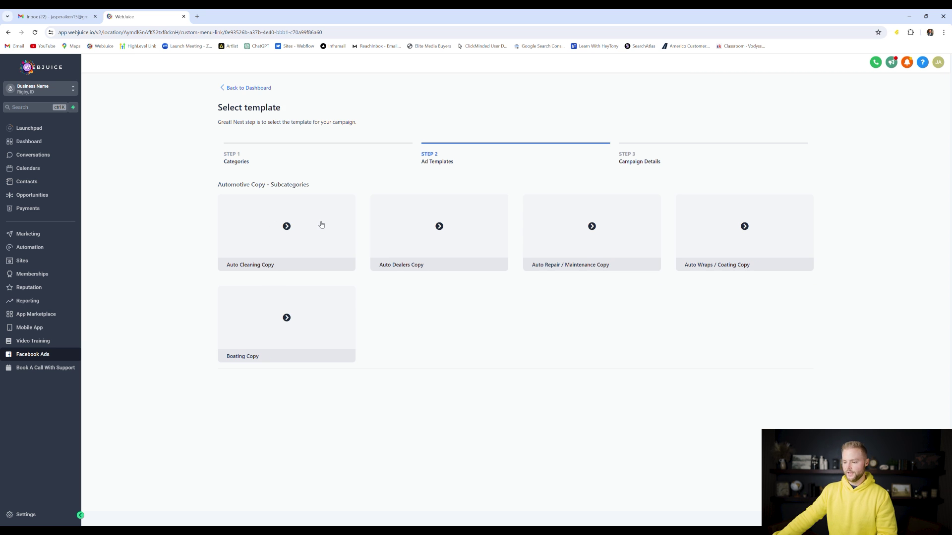
click(324, 245)
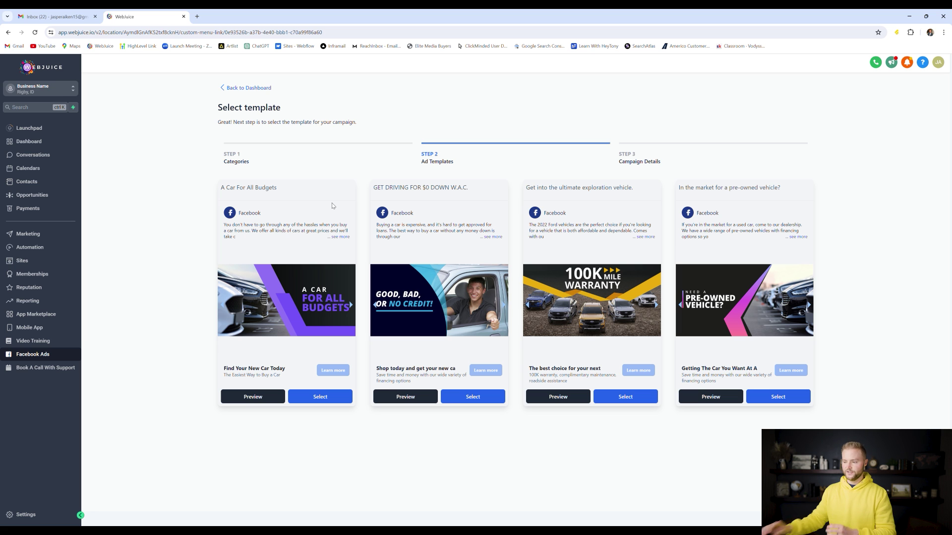
click(266, 89)
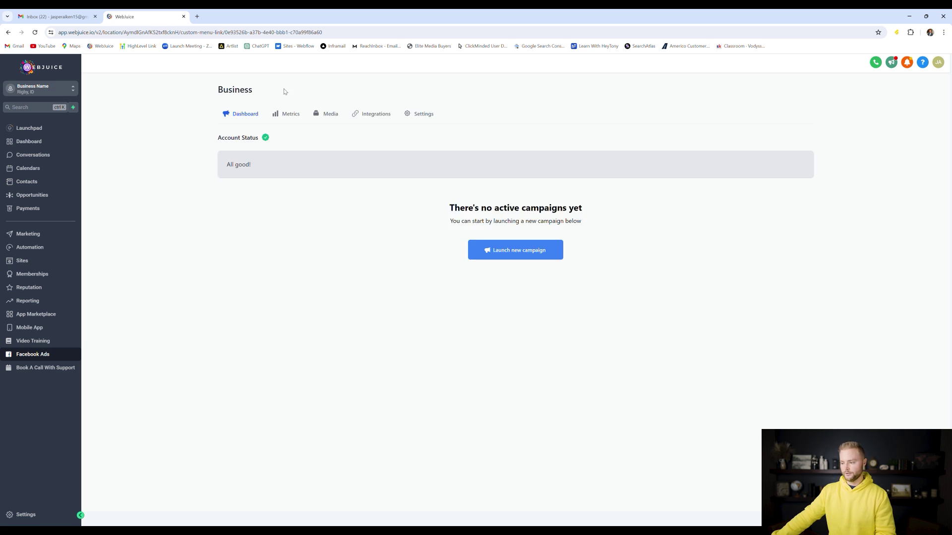
Start a new Facebook campaign with the Auto Service & Repair template and set its daily budget to 20
click(536, 257)
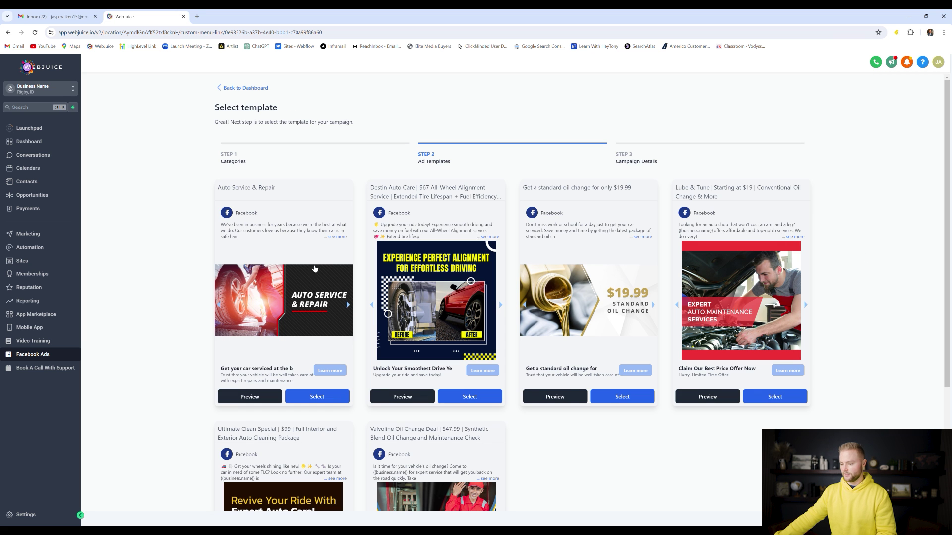
click(326, 397)
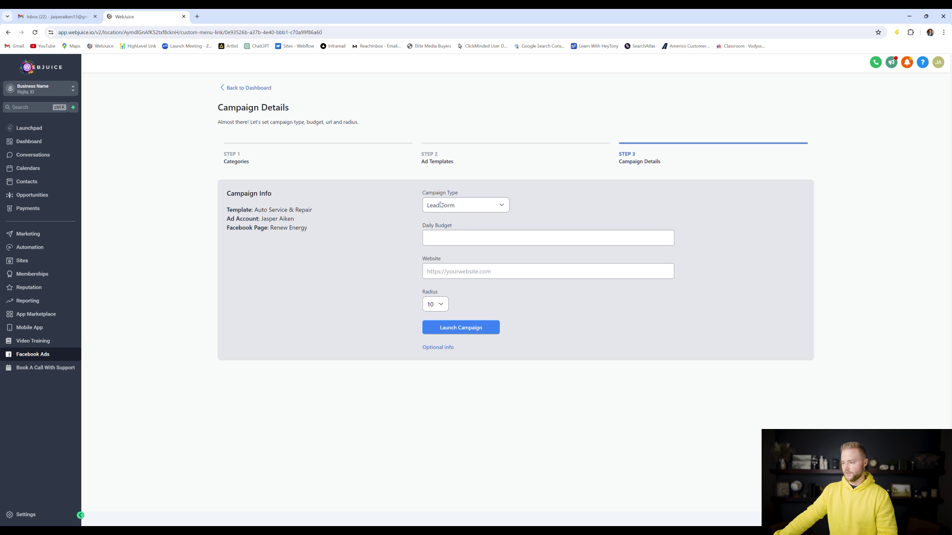
text(20)
click(466, 274)
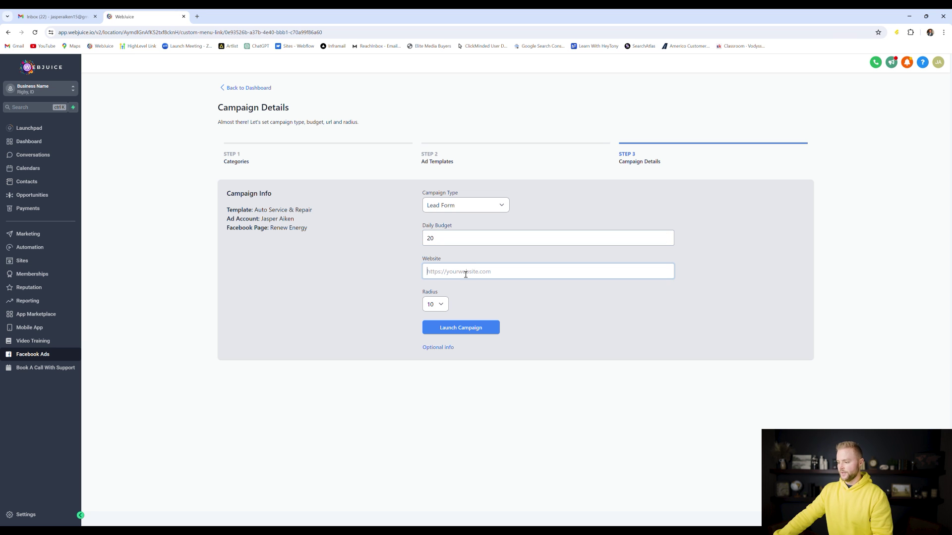